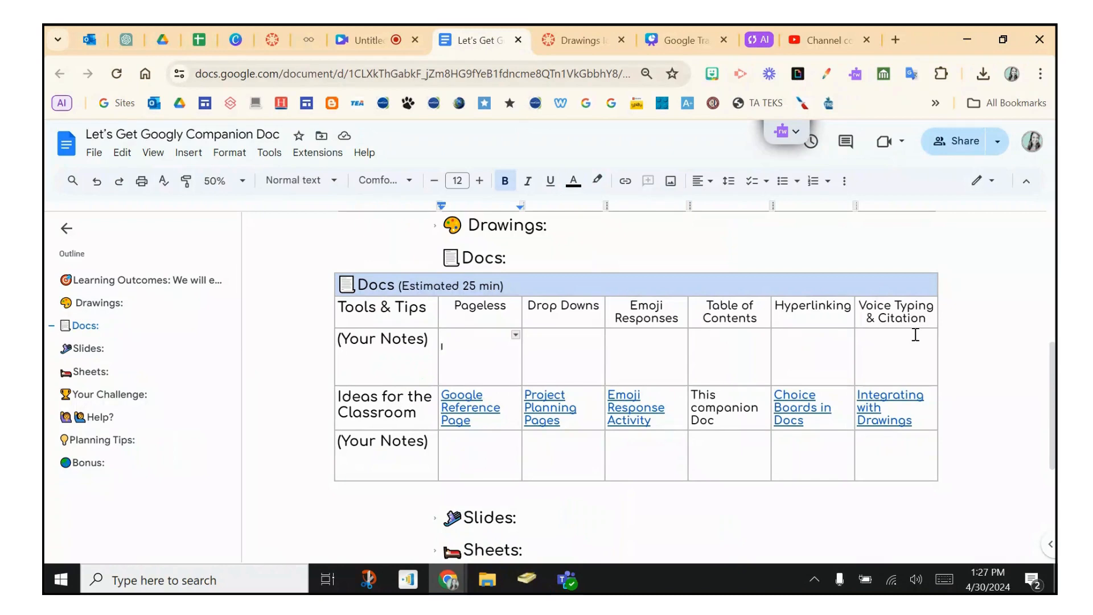
Step: Create a new blank Google Docs document in a new browser tab using the doc.new address
click(160, 48)
click(99, 200)
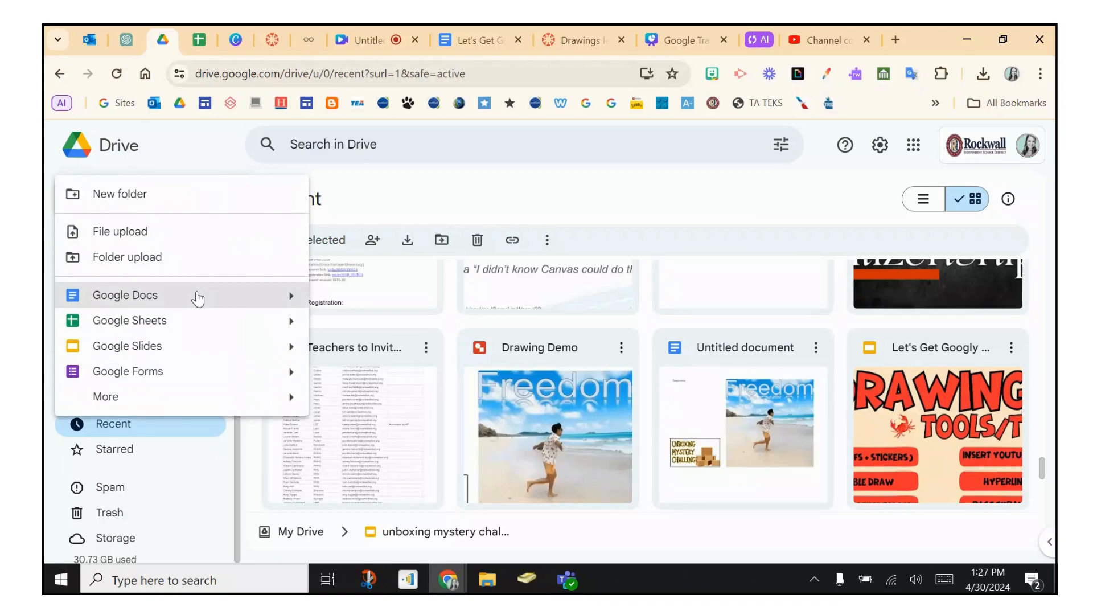
click(895, 41)
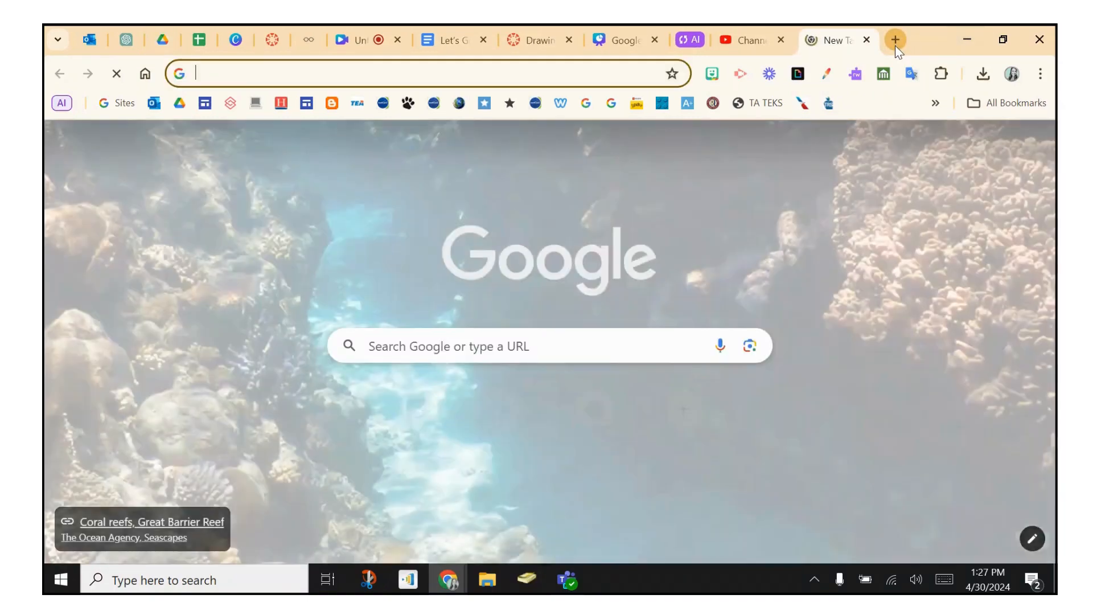
text(do)
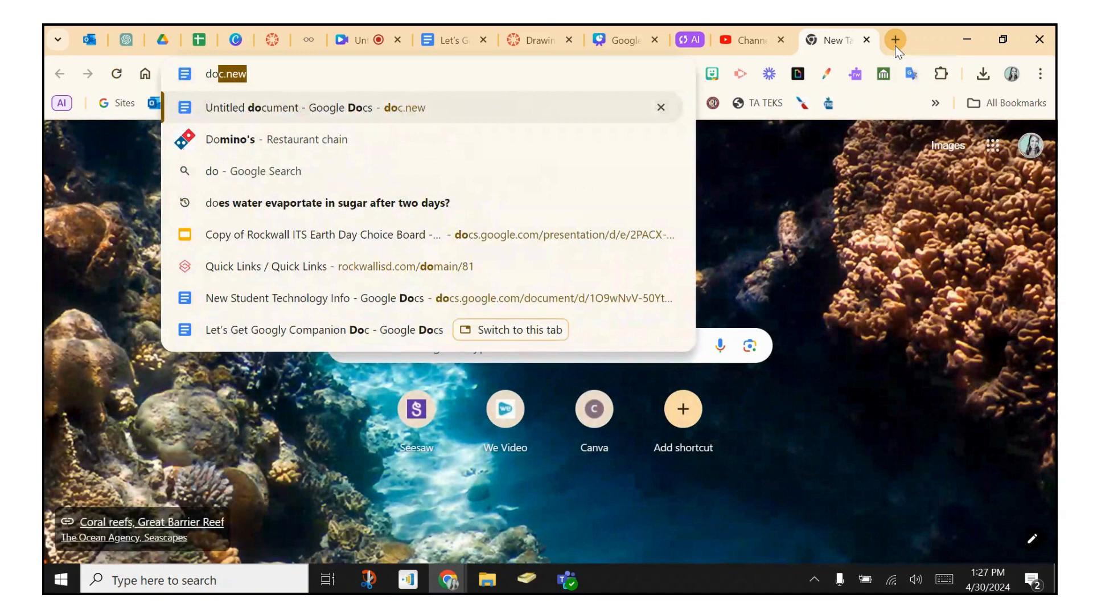
key(Return)
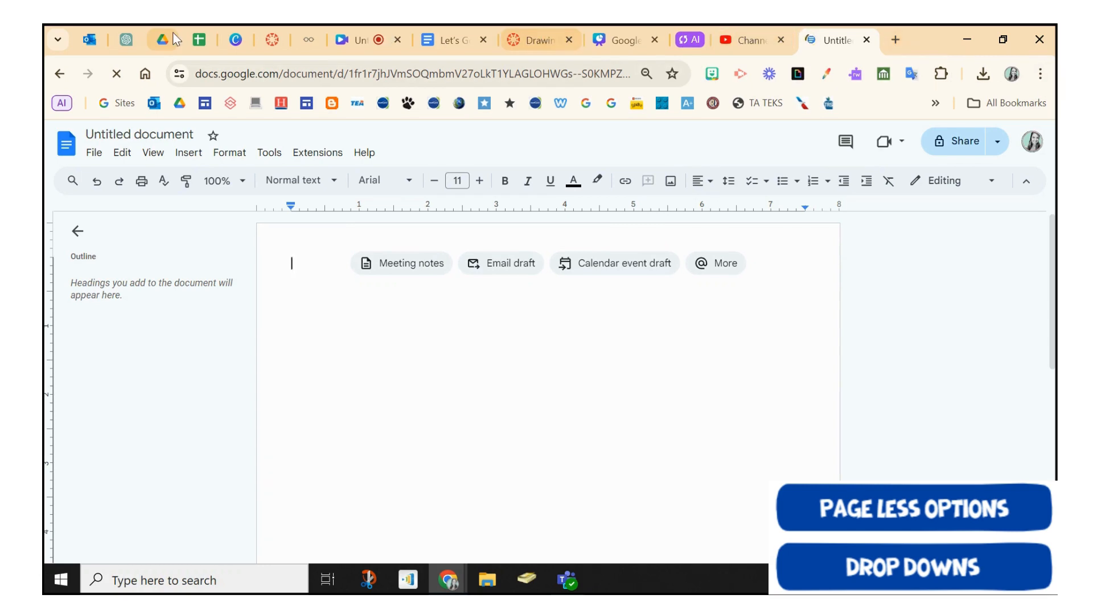
Step: Change the document's page setup to the Pageless format
click(93, 153)
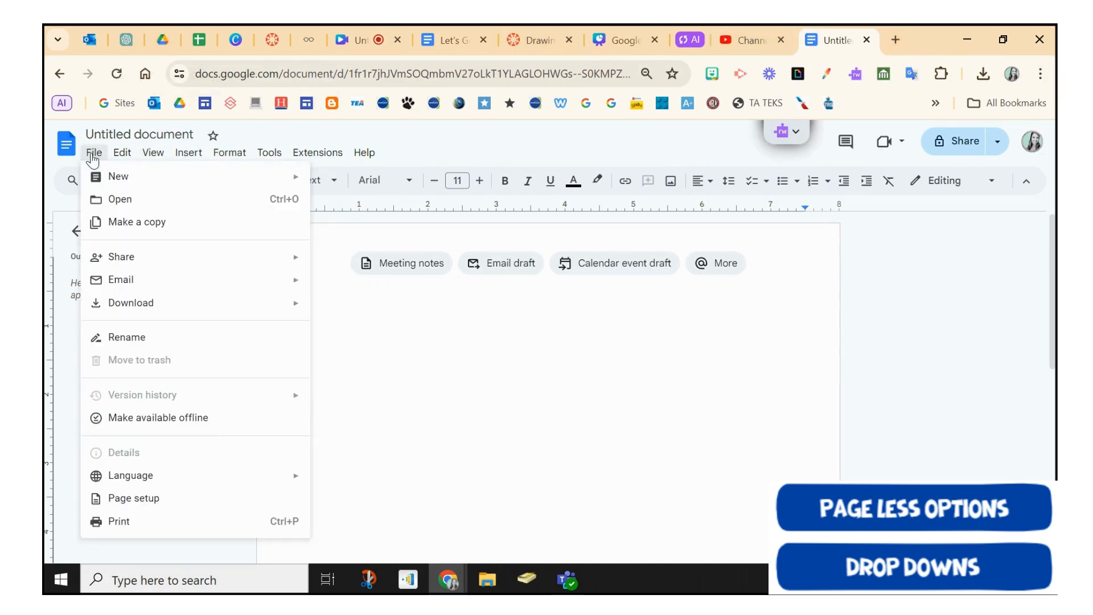
click(228, 500)
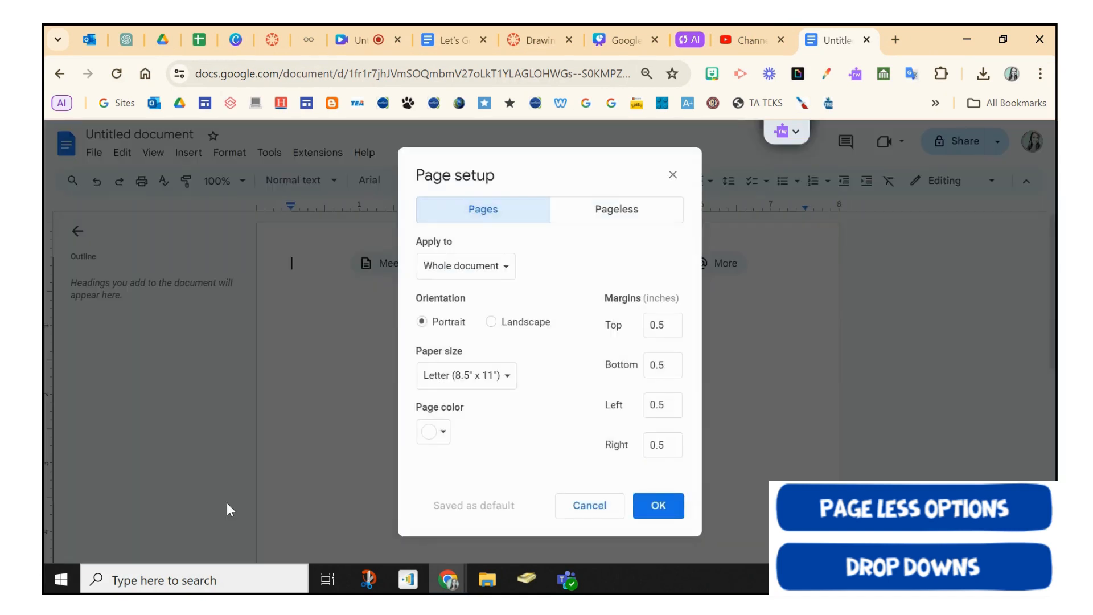
click(620, 215)
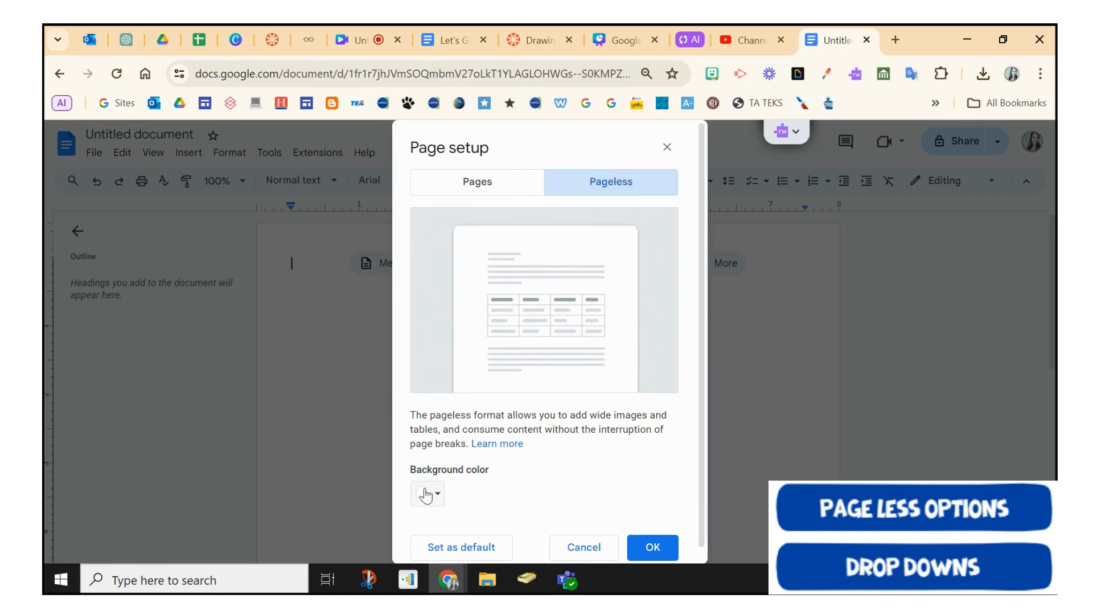
scroll(545, 493, down, 1)
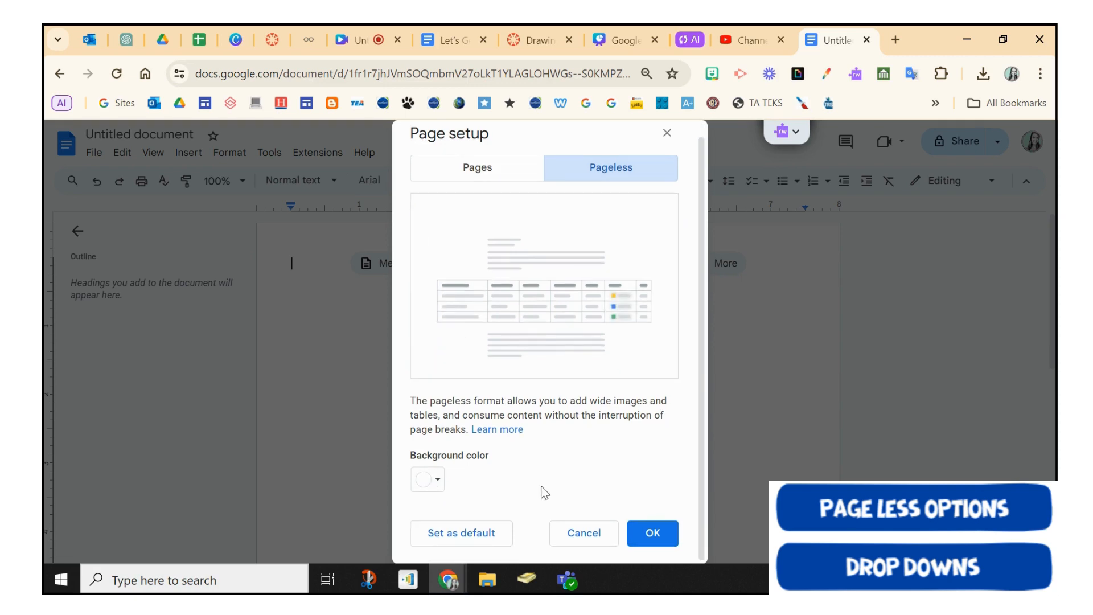
click(652, 532)
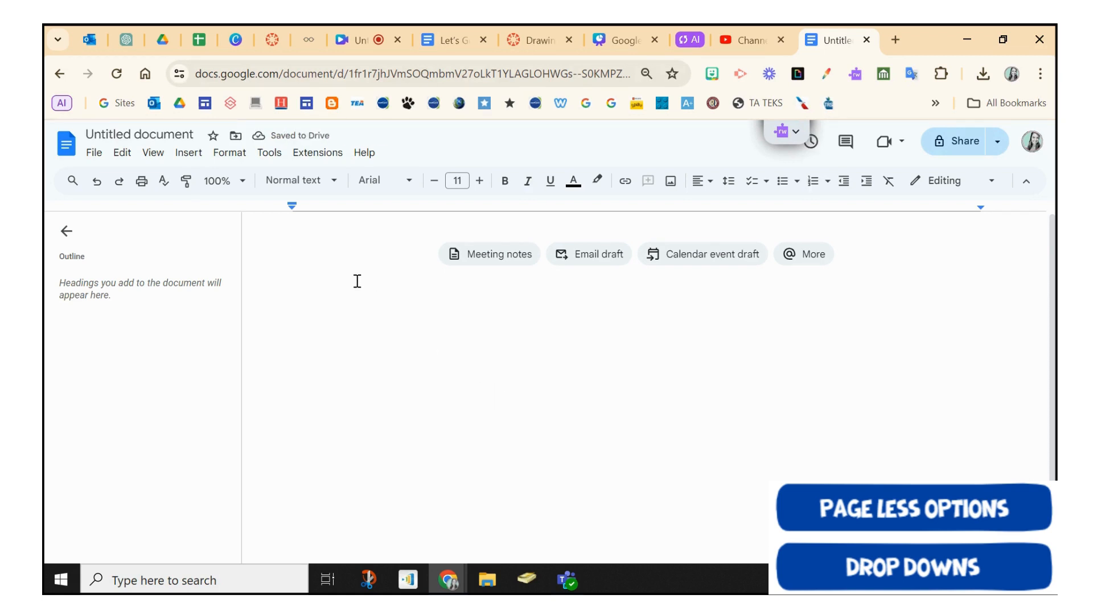
Step: Try the preset Project status dropdown set to In Progress, and delete it from the document
click(191, 153)
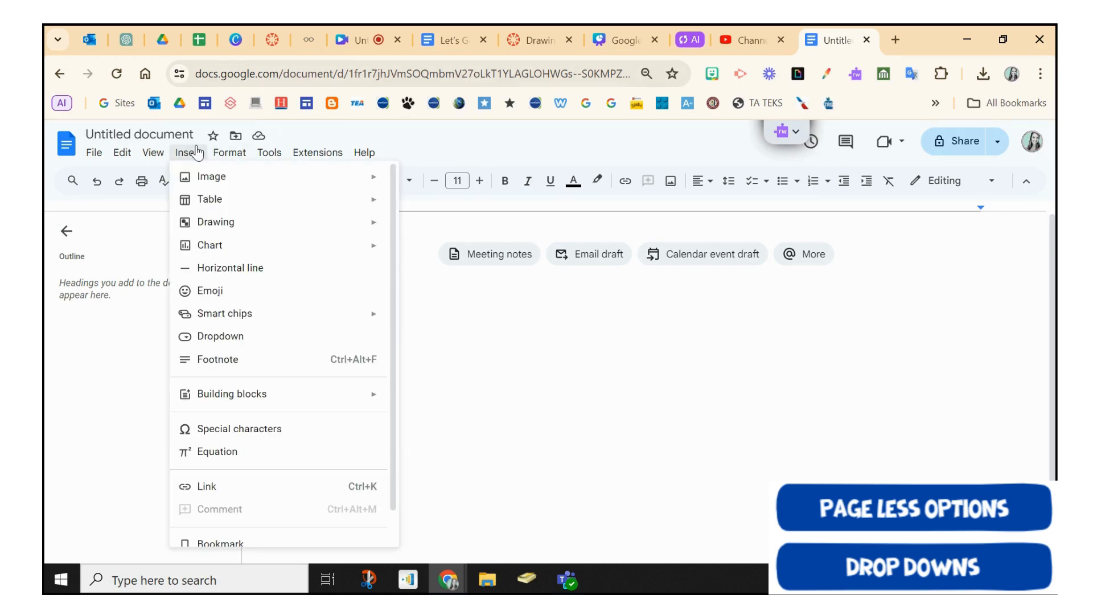
click(245, 344)
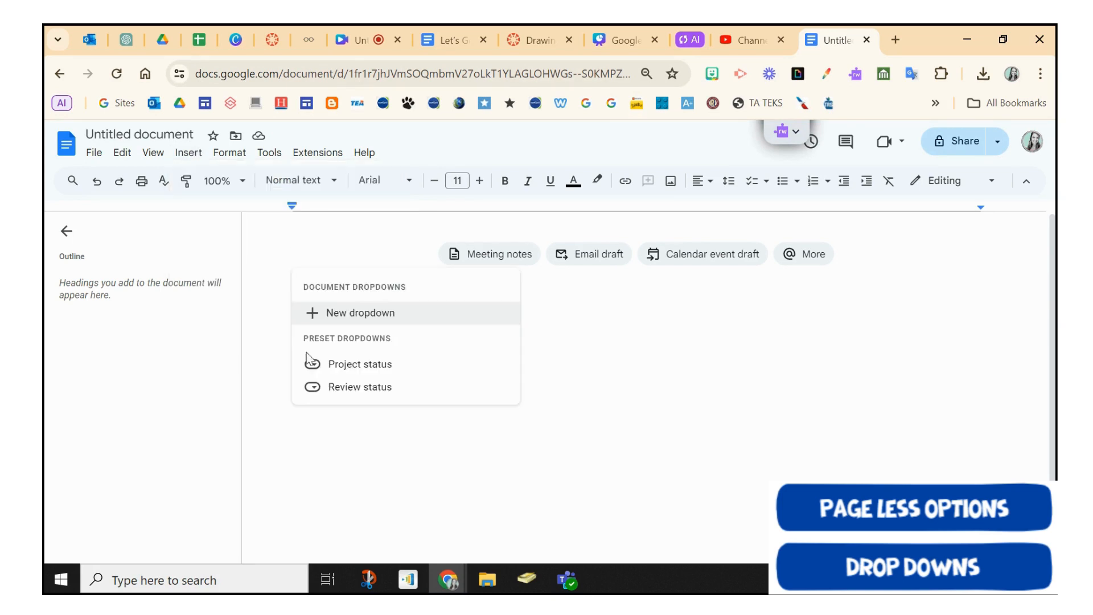
mouse_move(347, 368)
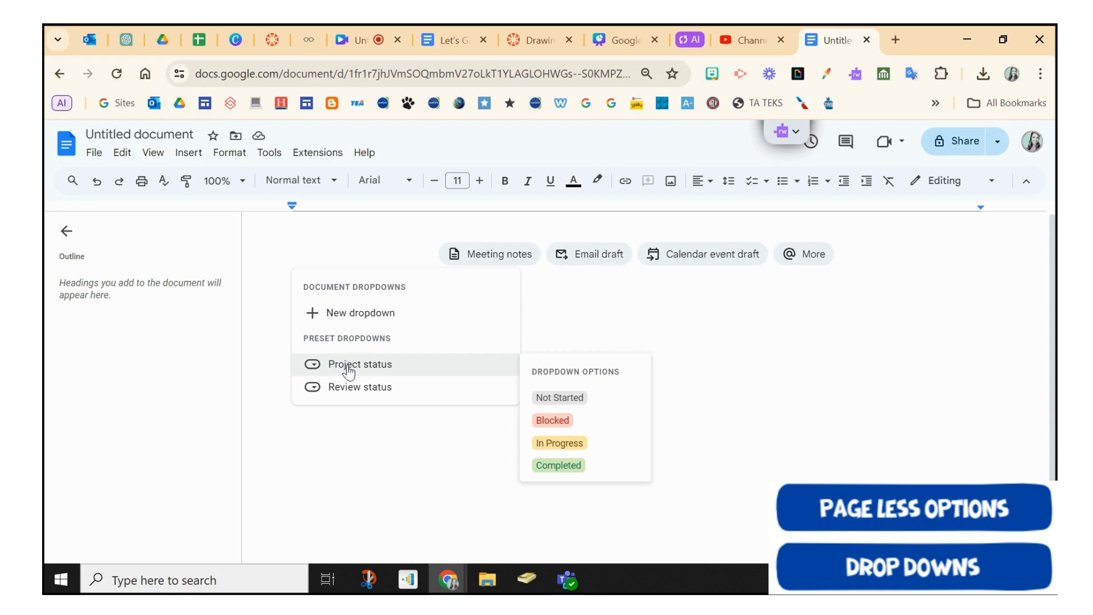
click(380, 364)
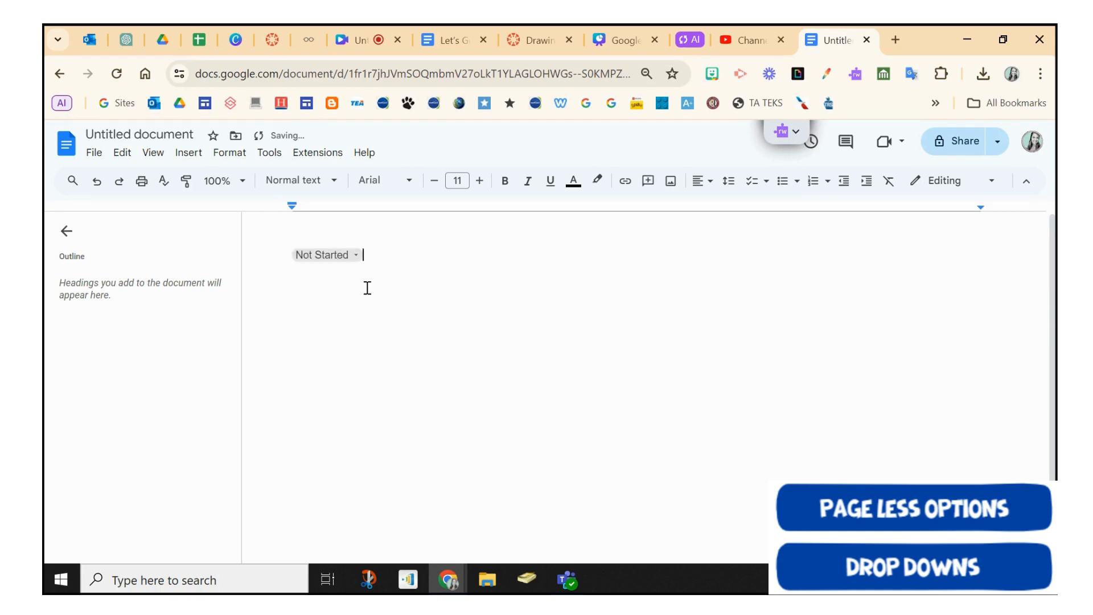
click(350, 257)
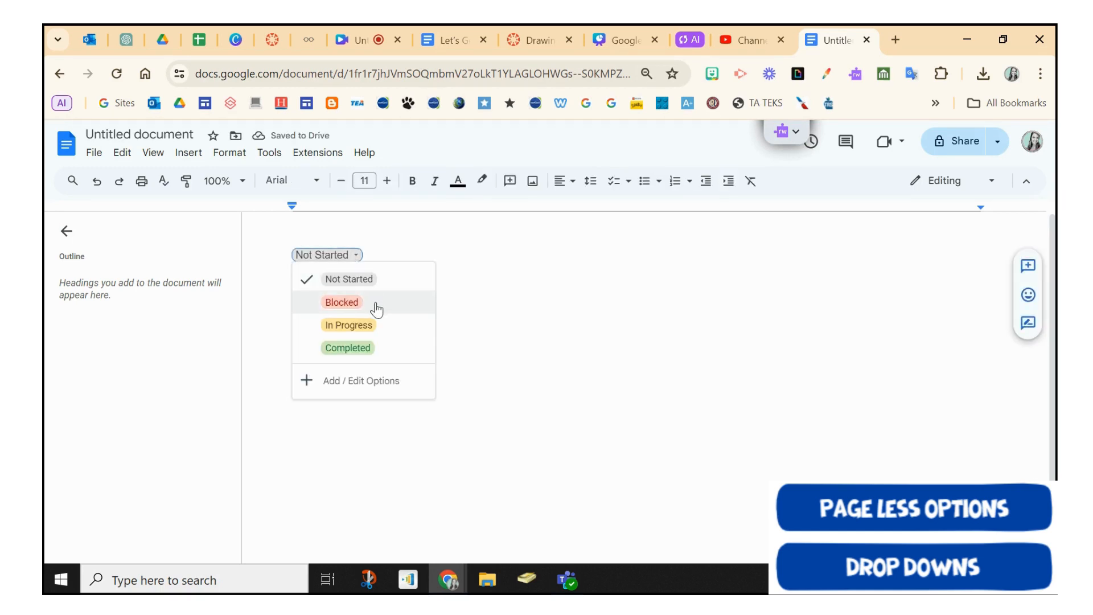
click(394, 328)
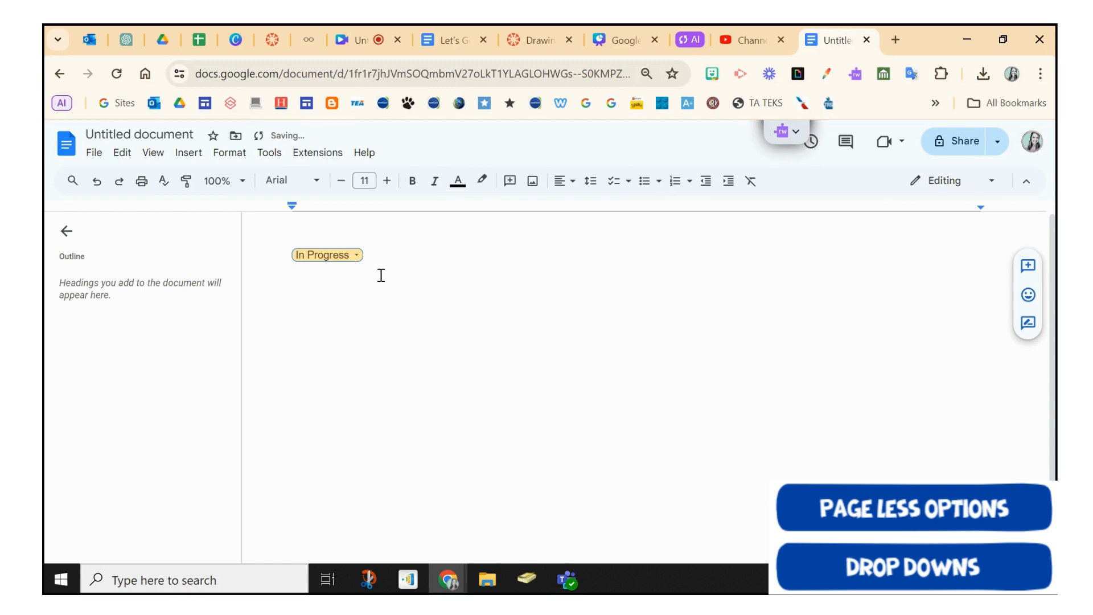
click(333, 255)
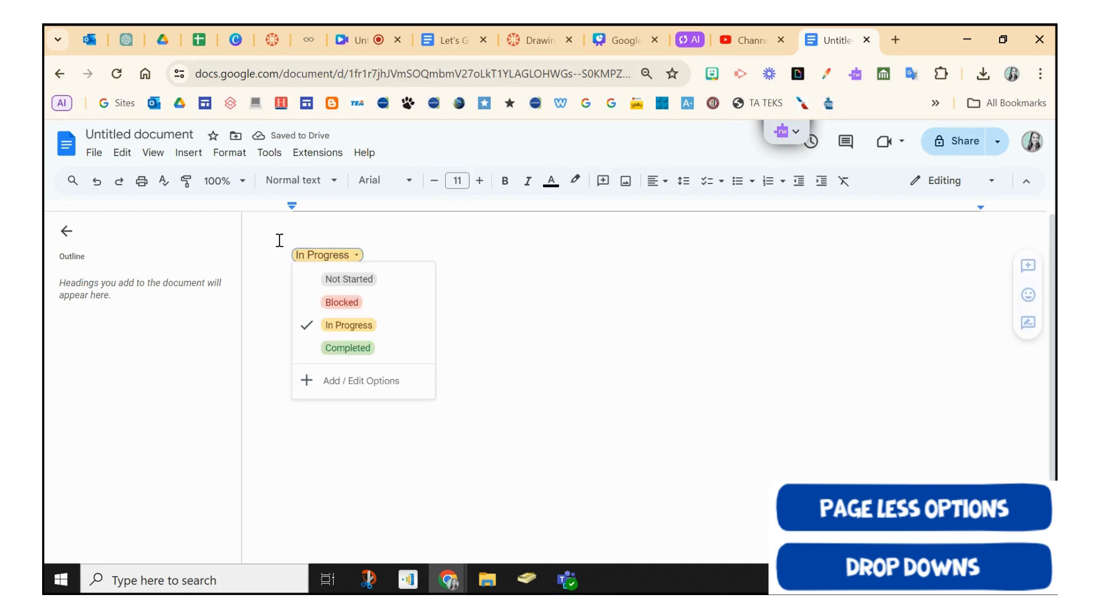
key(BackSpace)
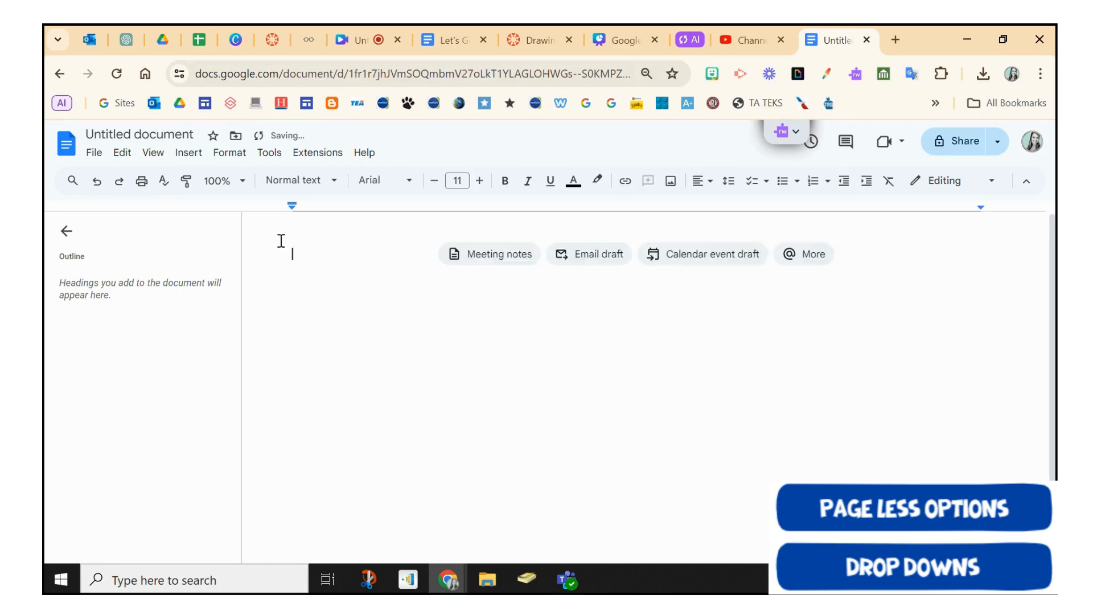
Step: Start a new custom dropdown and set its template name to "Name"
click(190, 158)
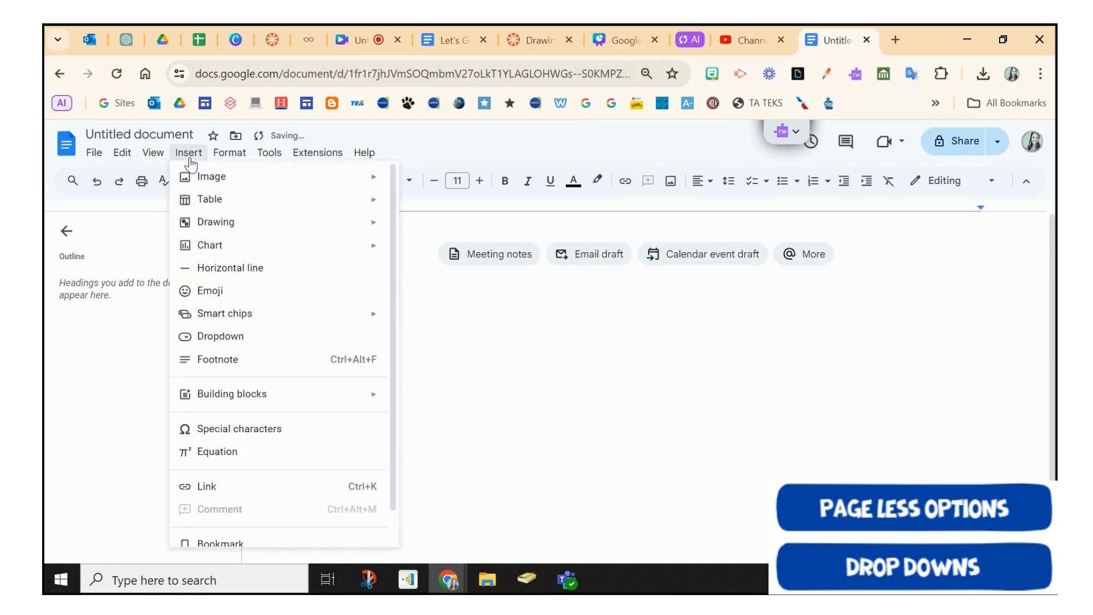
click(245, 336)
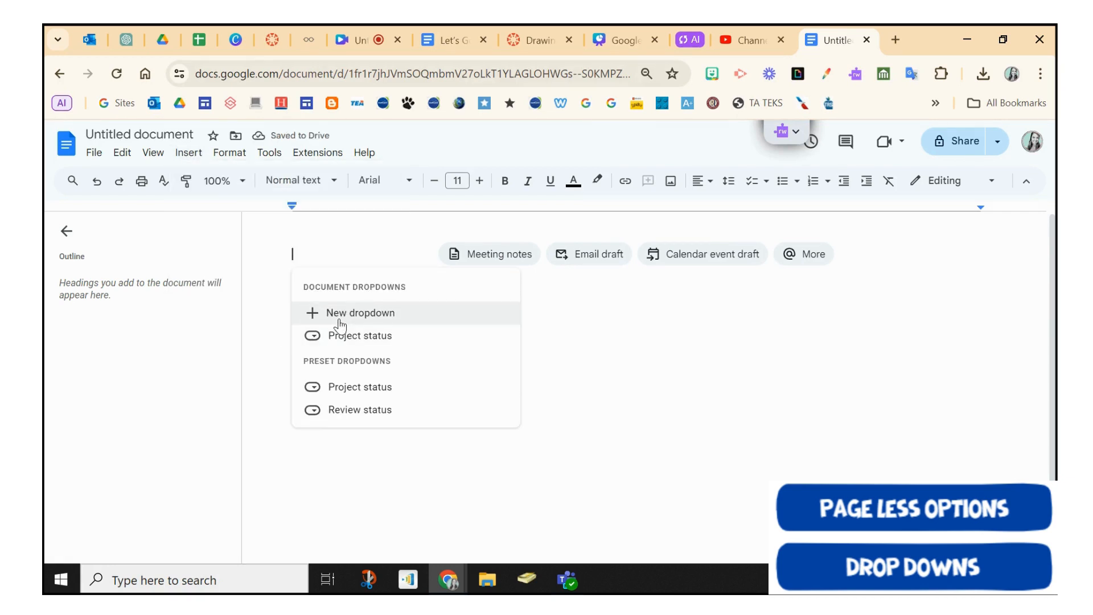
click(340, 317)
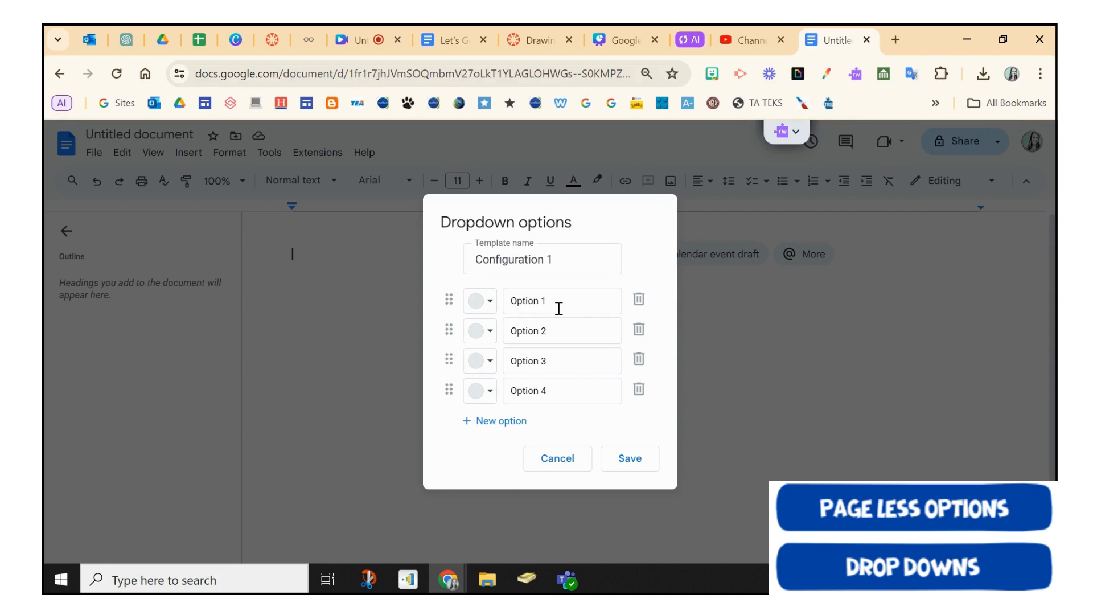
triple_click(535, 257)
text(Name)
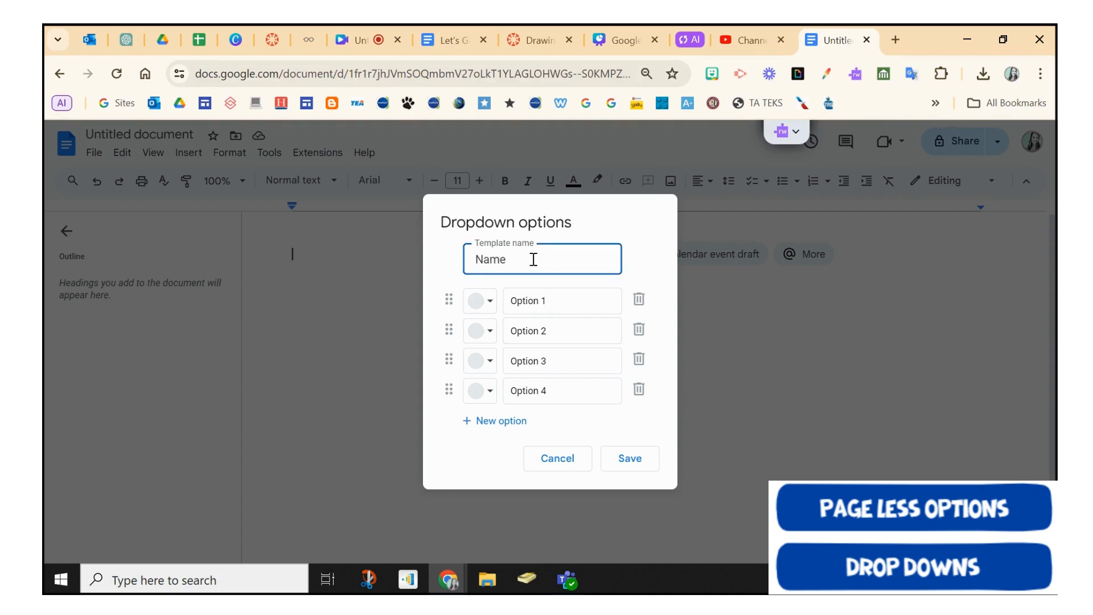
Step: Give the dropdown's first option a custom teal background colour, #30d3bf
click(491, 301)
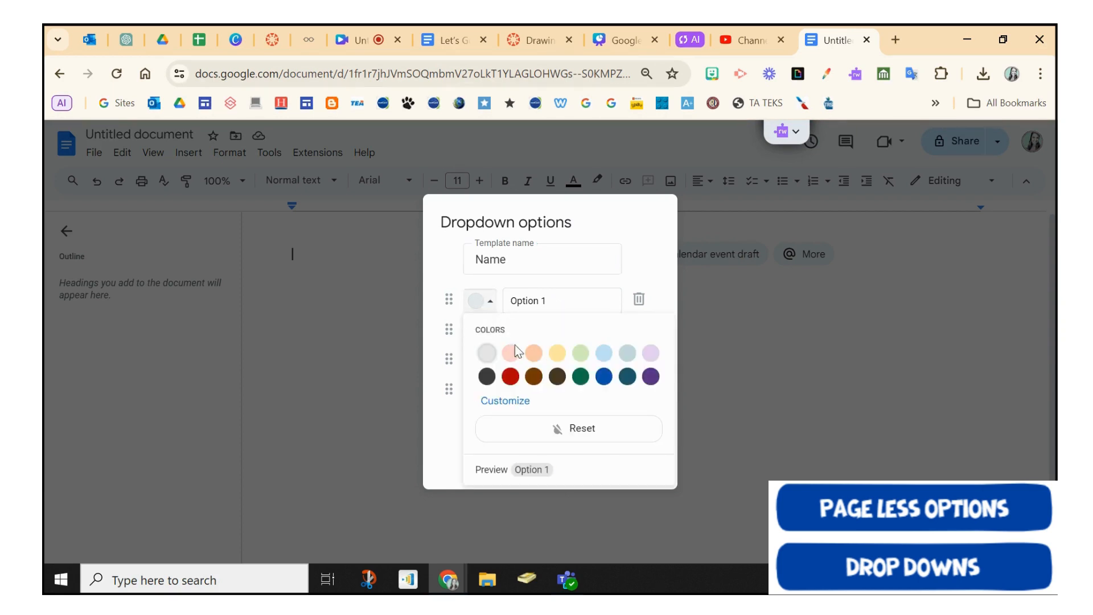
click(510, 353)
click(492, 307)
click(515, 402)
drag(479, 320, 635, 340)
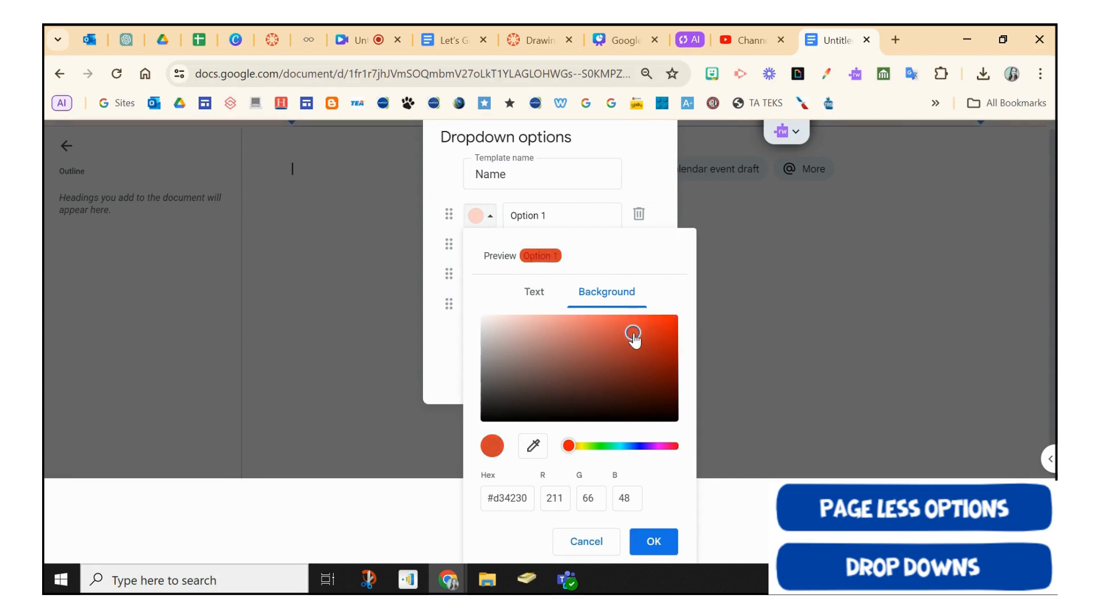
click(521, 295)
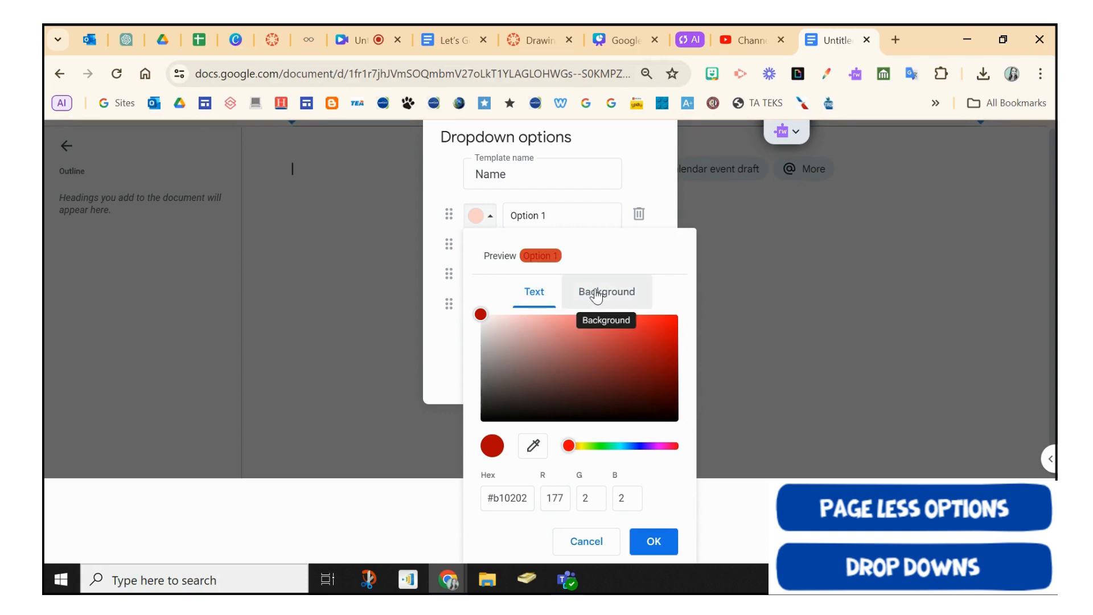
click(575, 293)
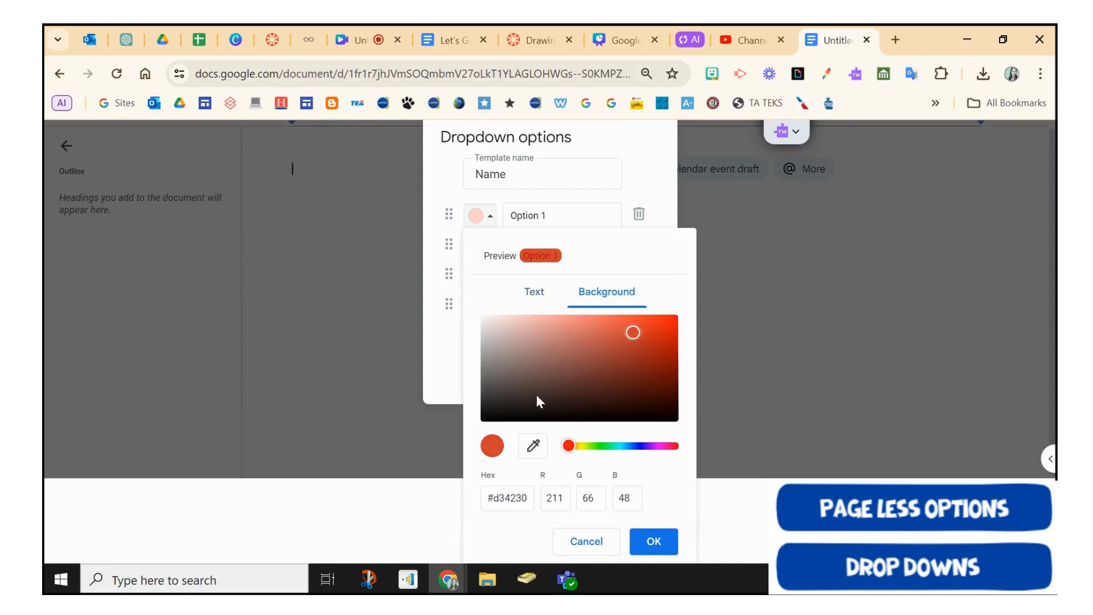
drag(569, 445, 617, 446)
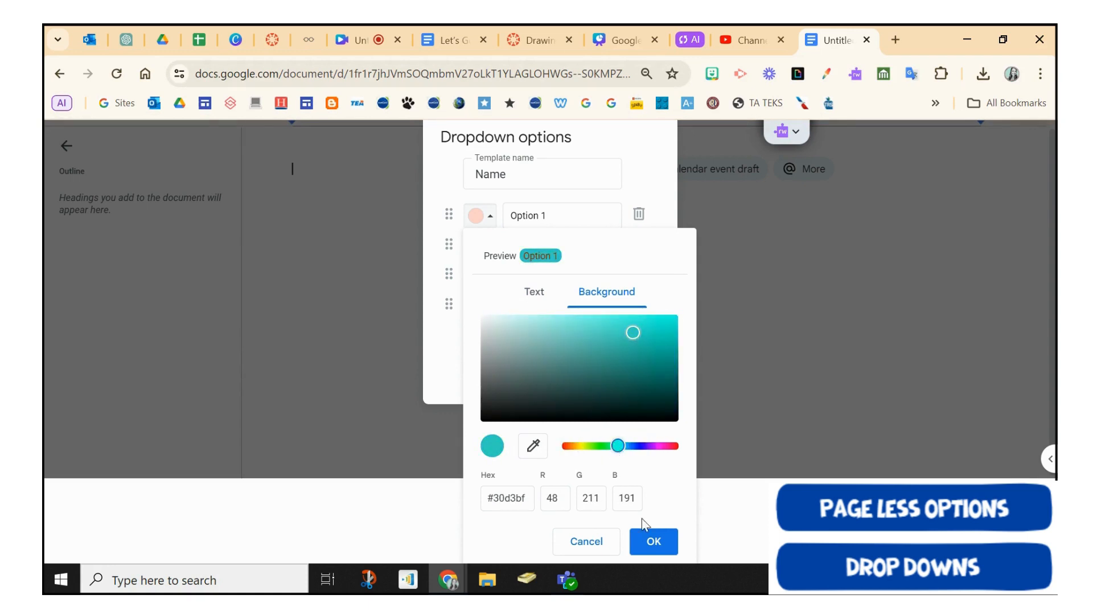
click(650, 544)
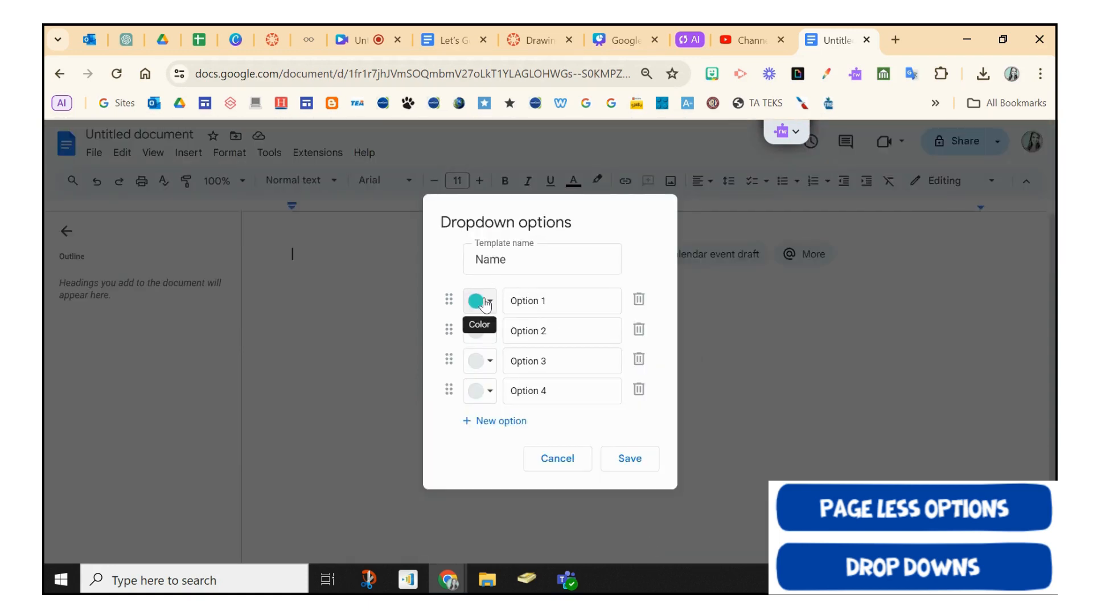
Step: Rename the dropdown's first option "Text" and its second option "Text 2"
triple_click(546, 303)
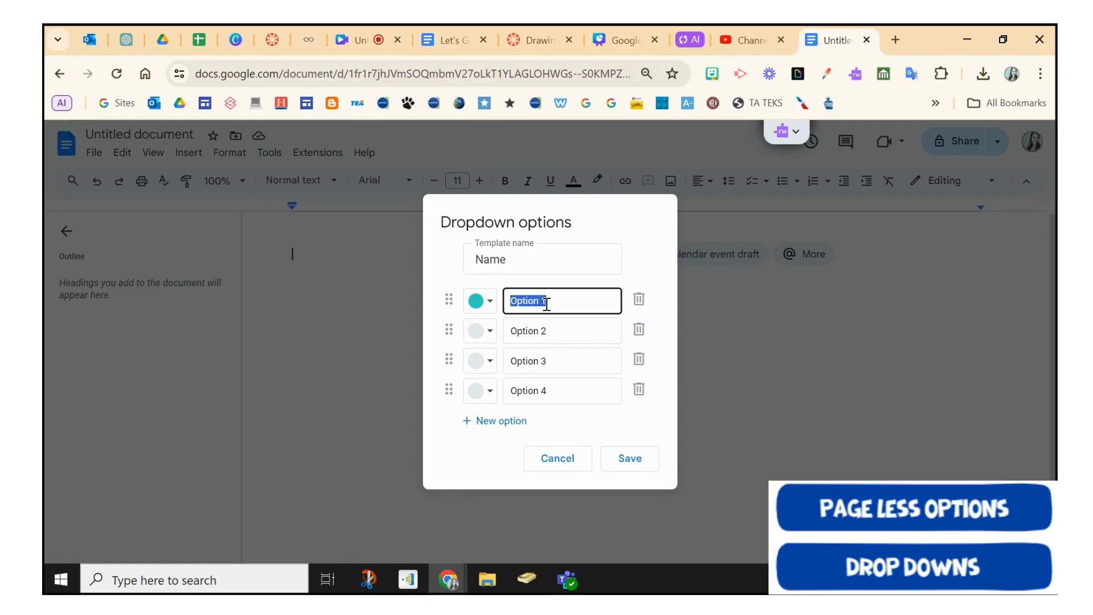
text(Text)
double_click(532, 329)
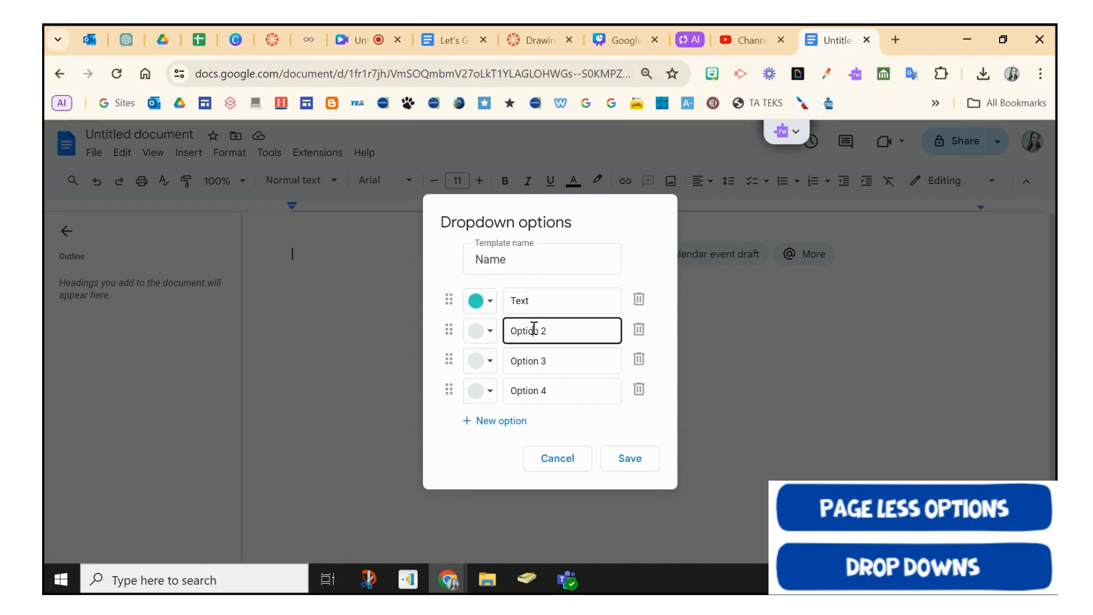
text(Text)
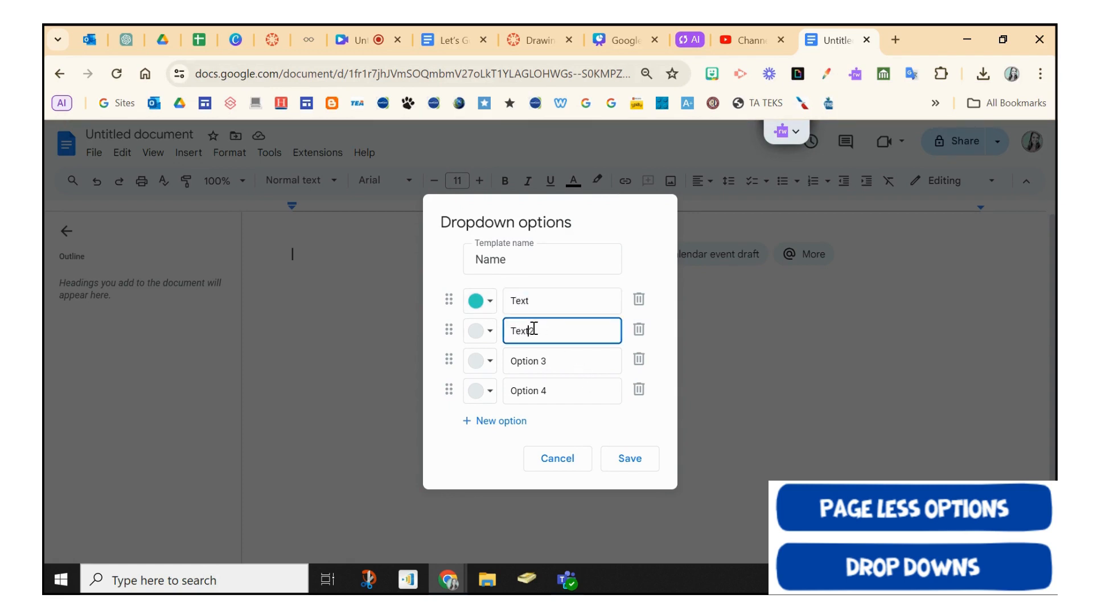
Step: Colour the second dropdown option light red and save the custom dropdown into the document
click(482, 331)
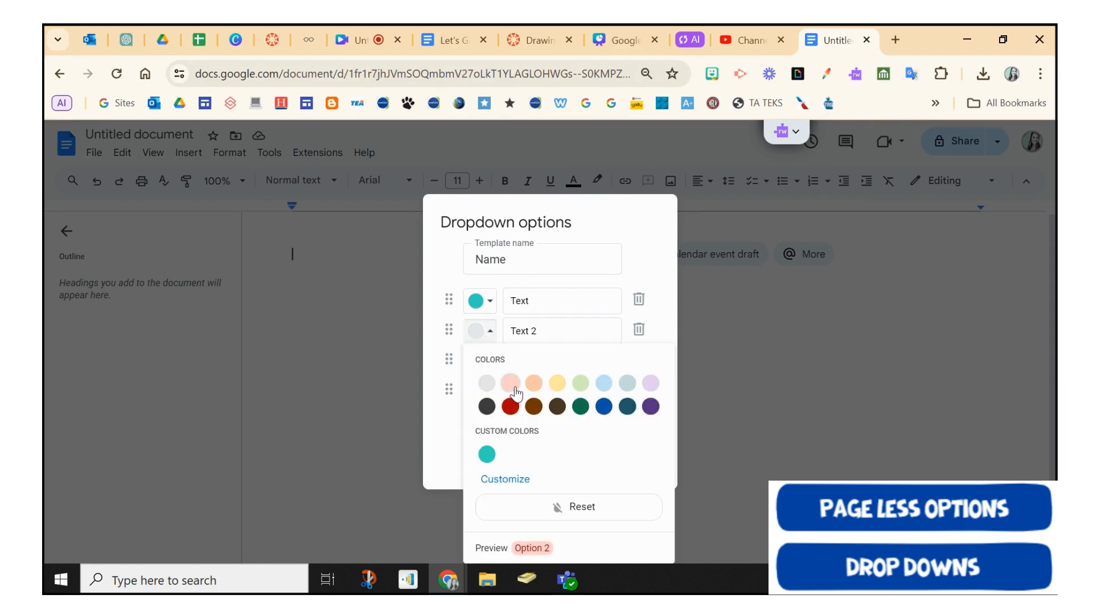
click(513, 393)
click(629, 457)
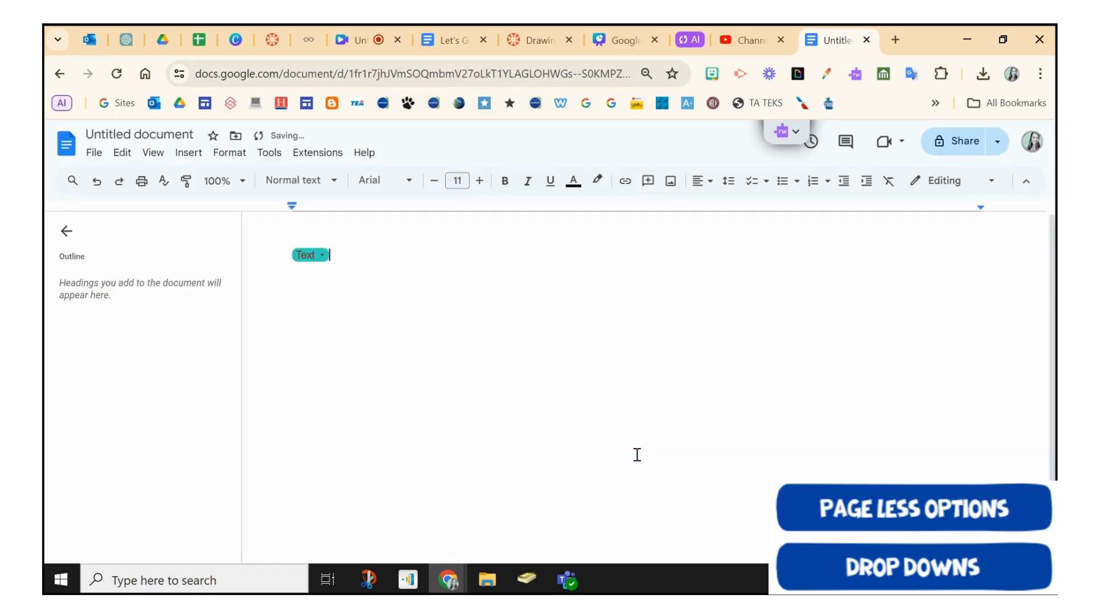
click(313, 256)
click(442, 304)
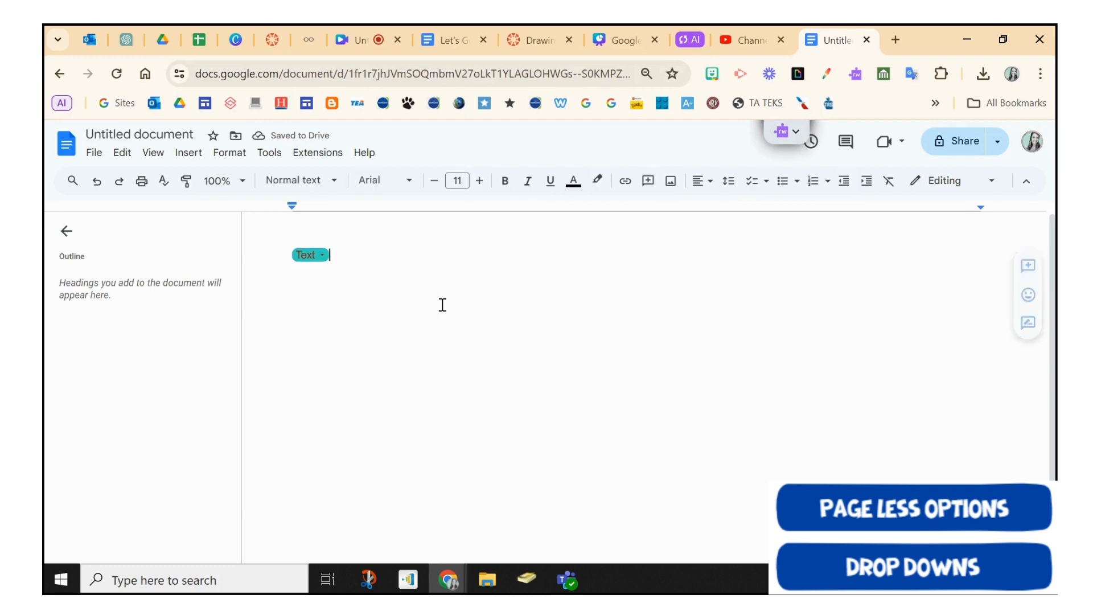
Step: Insert a table with three columns and two rows below the custom dropdown
click(189, 154)
mouse_move(234, 212)
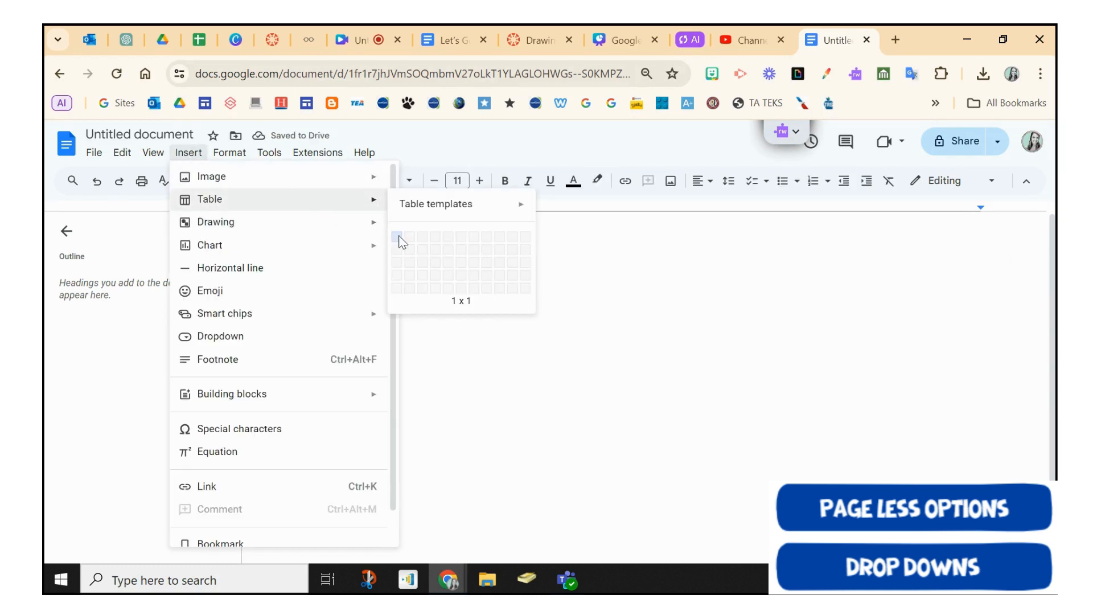
click(421, 251)
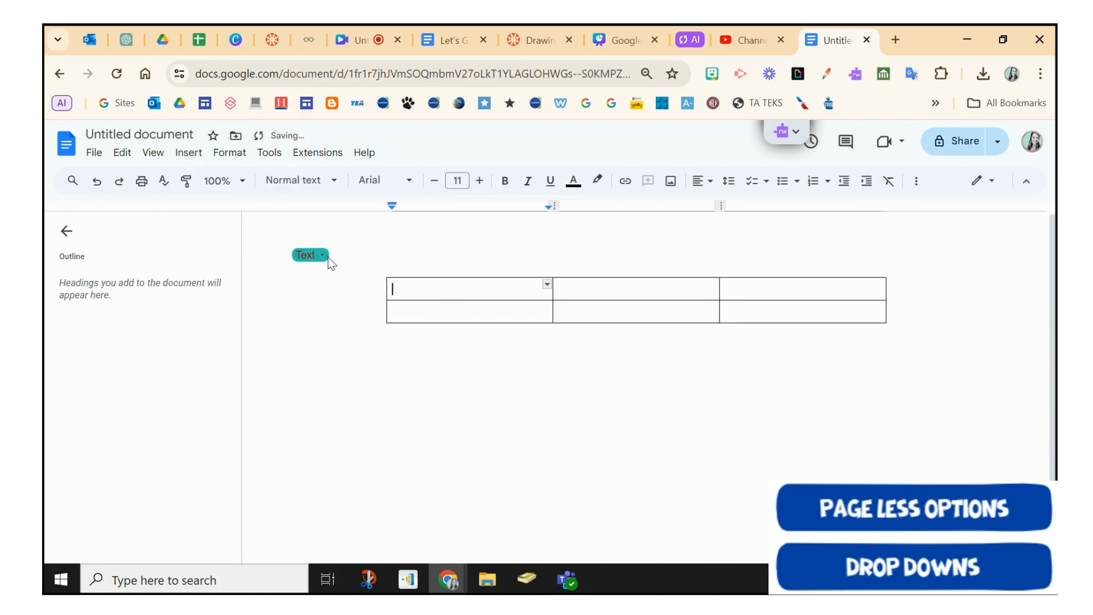
Step: Copy the custom dropdown above the table into both cells of the table's middle column
click(305, 255)
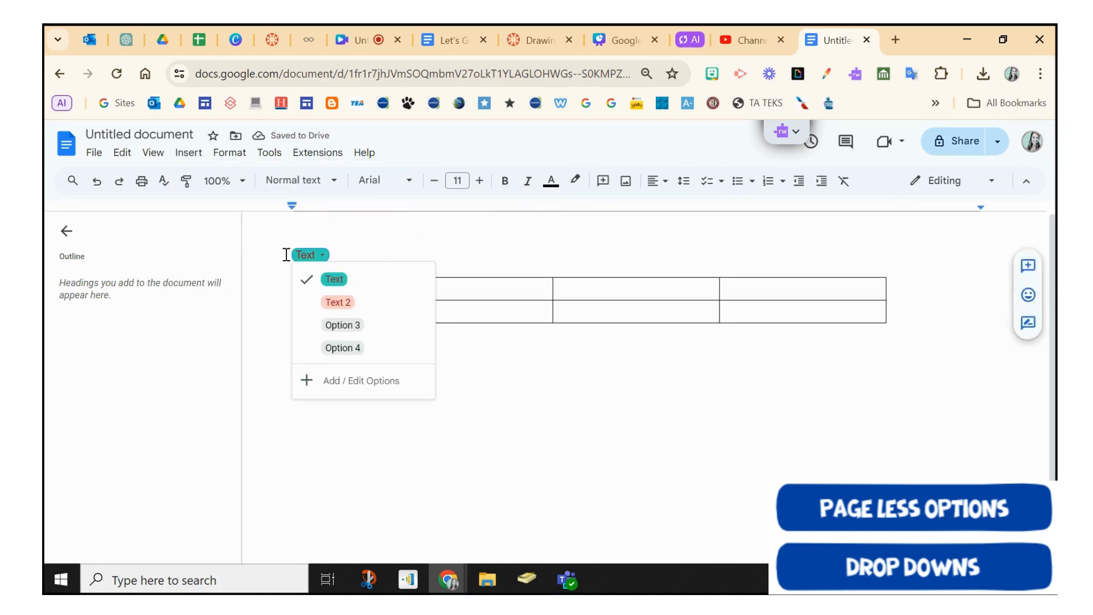
right_click(286, 254)
click(303, 272)
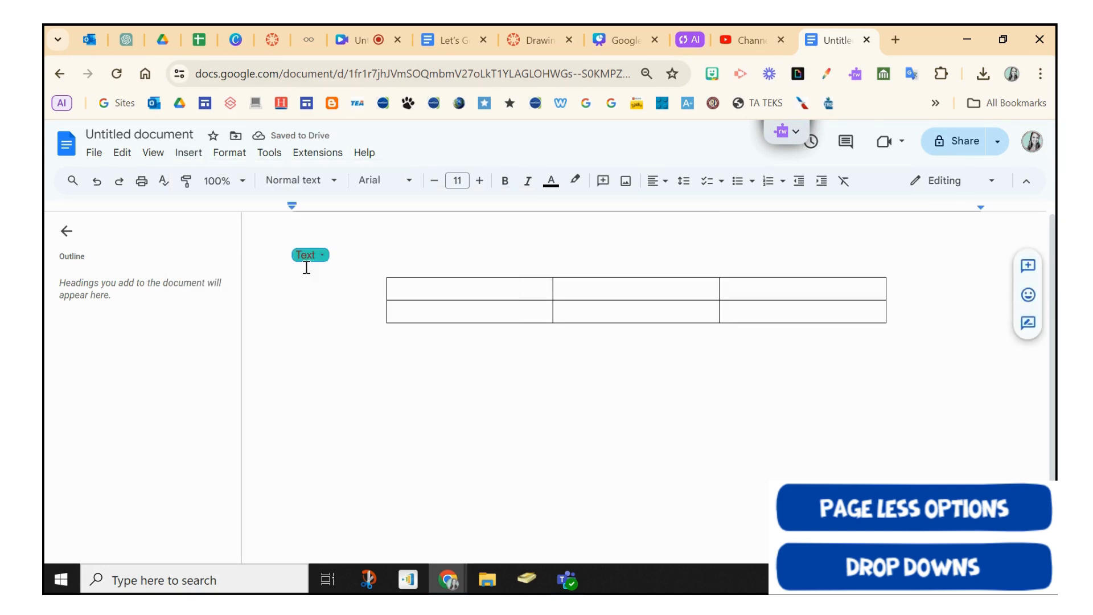
click(602, 287)
key(ctrl+v)
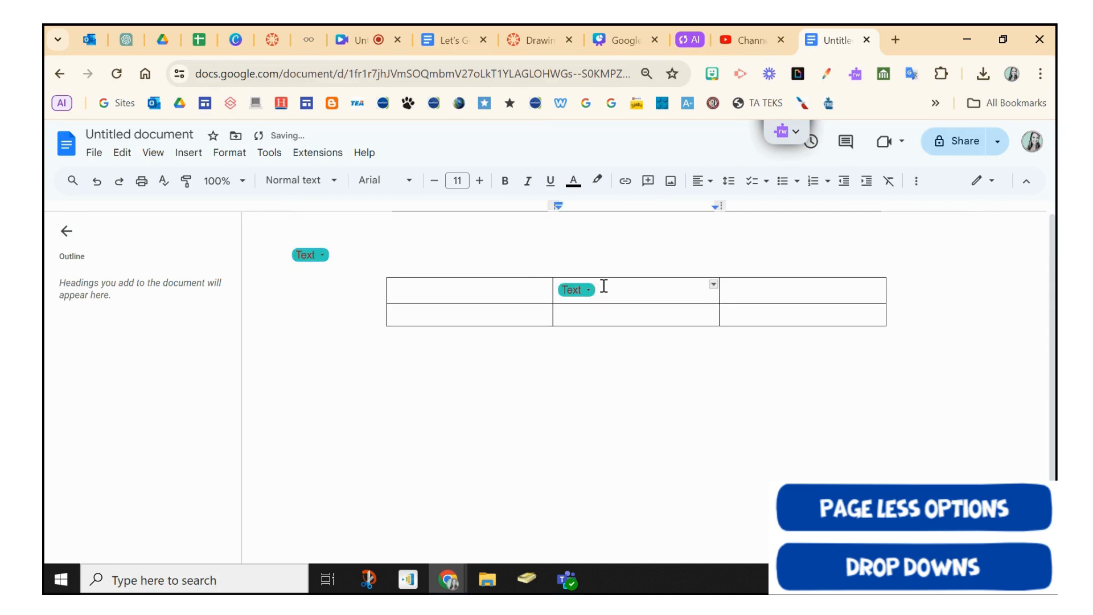
click(593, 316)
key(ctrl+v)
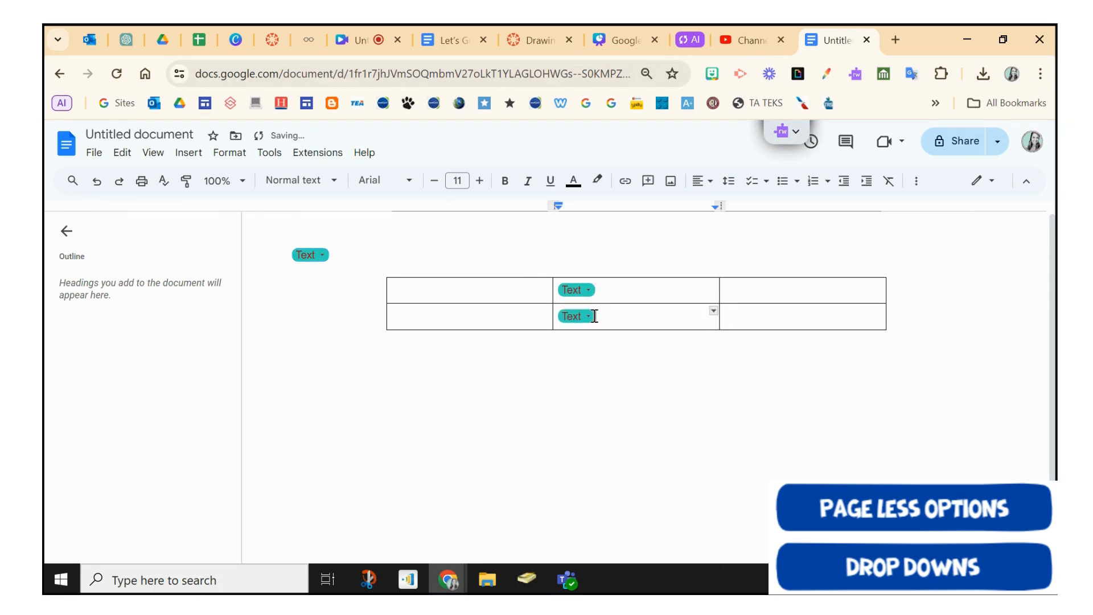
Step: Delete the original dropdown above the table and insert a new row below the table's second row
click(350, 252)
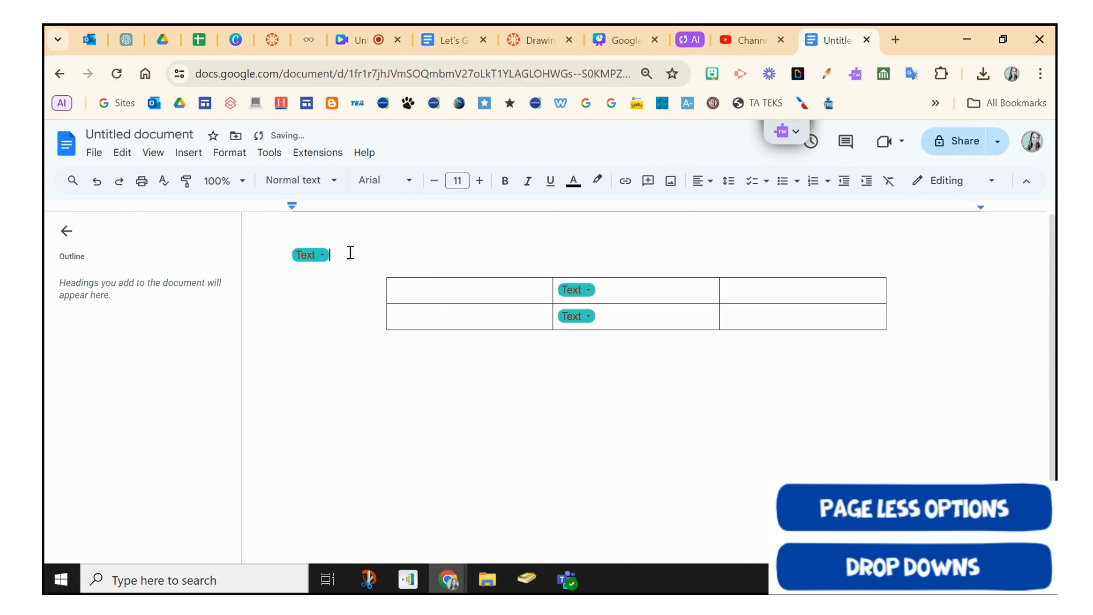
click(310, 254)
key(BackSpace)
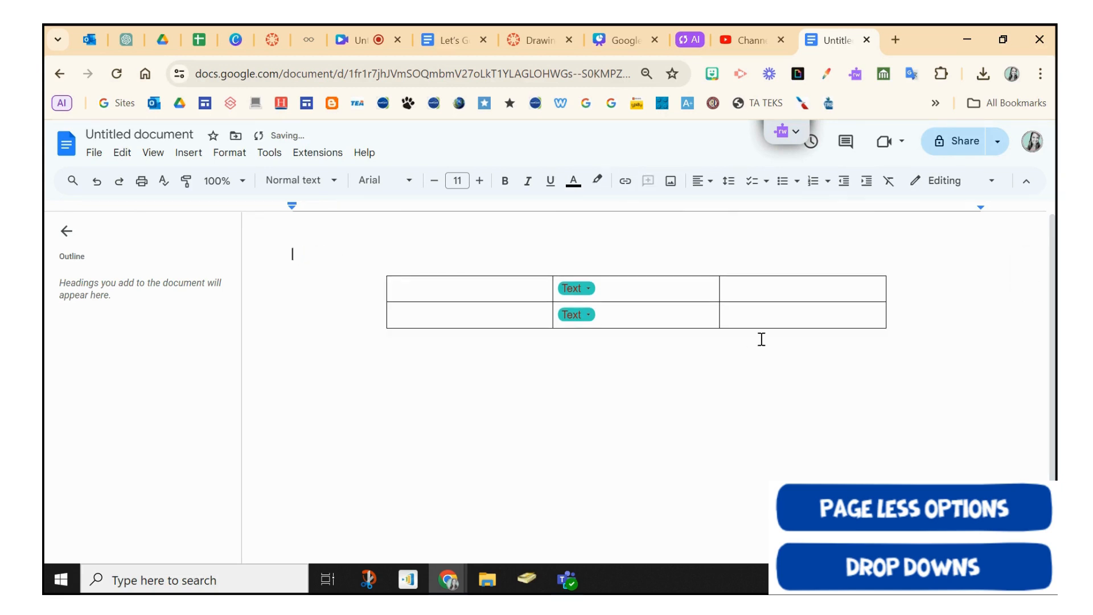
right_click(675, 317)
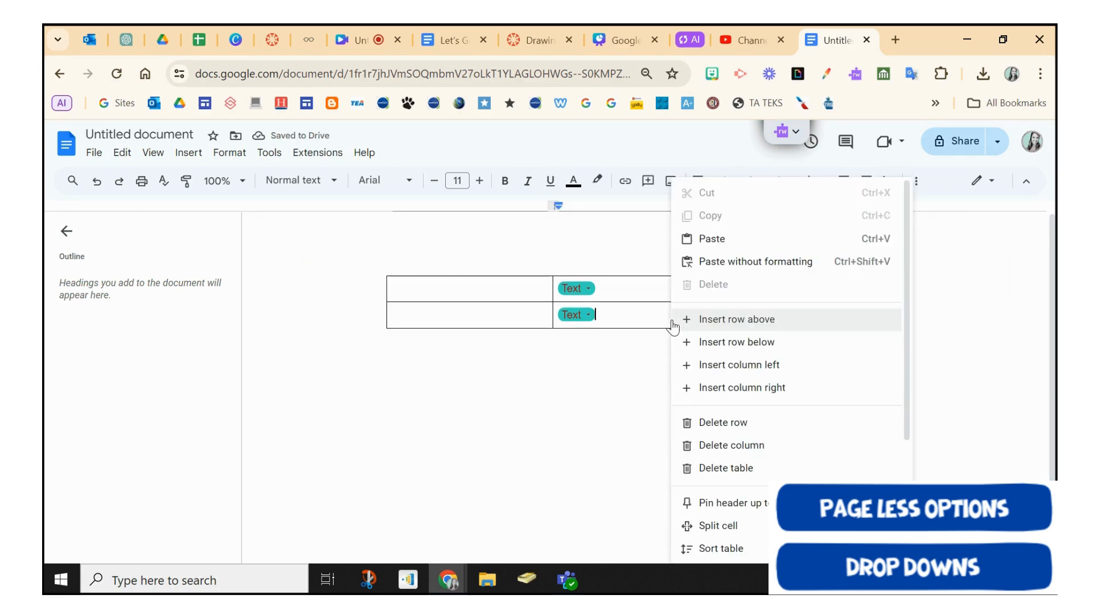
click(701, 345)
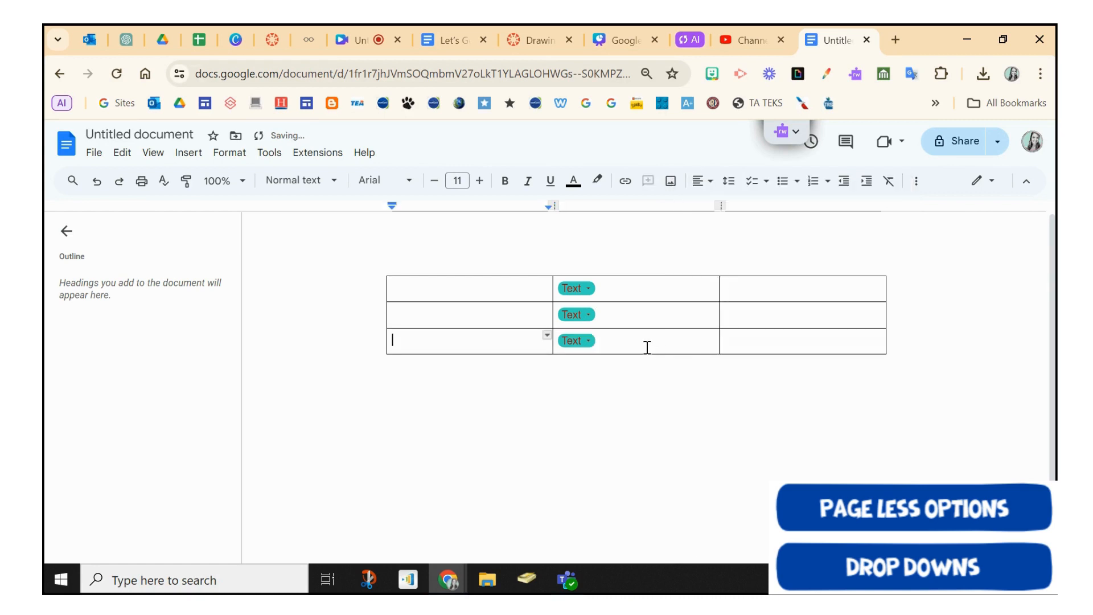
Step: Try to enlarge the dropdown in the table's third row by setting the font size to 24
click(598, 349)
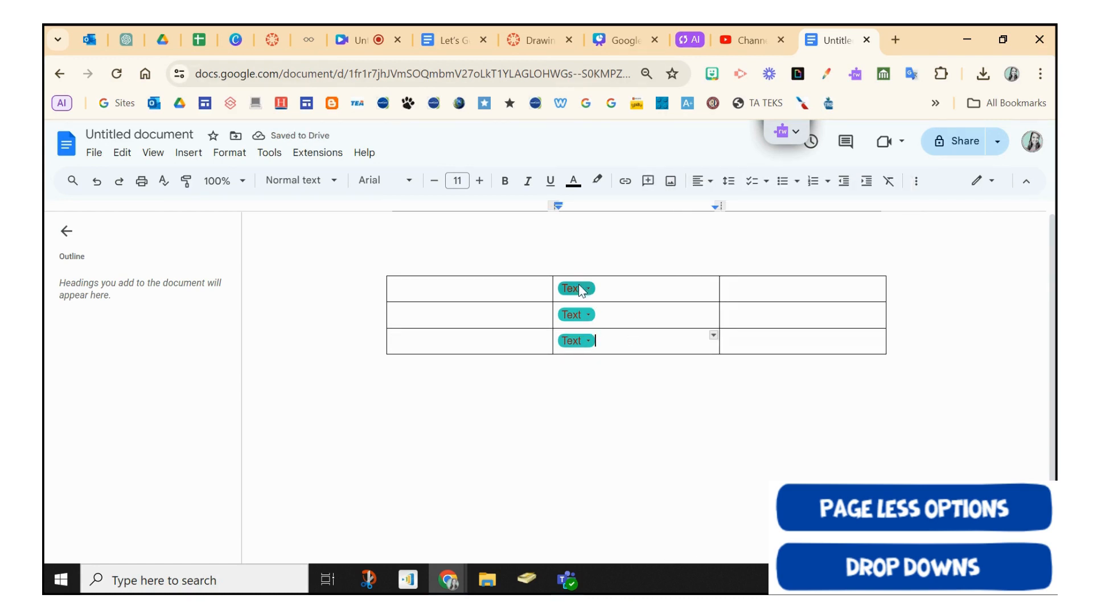
click(479, 180)
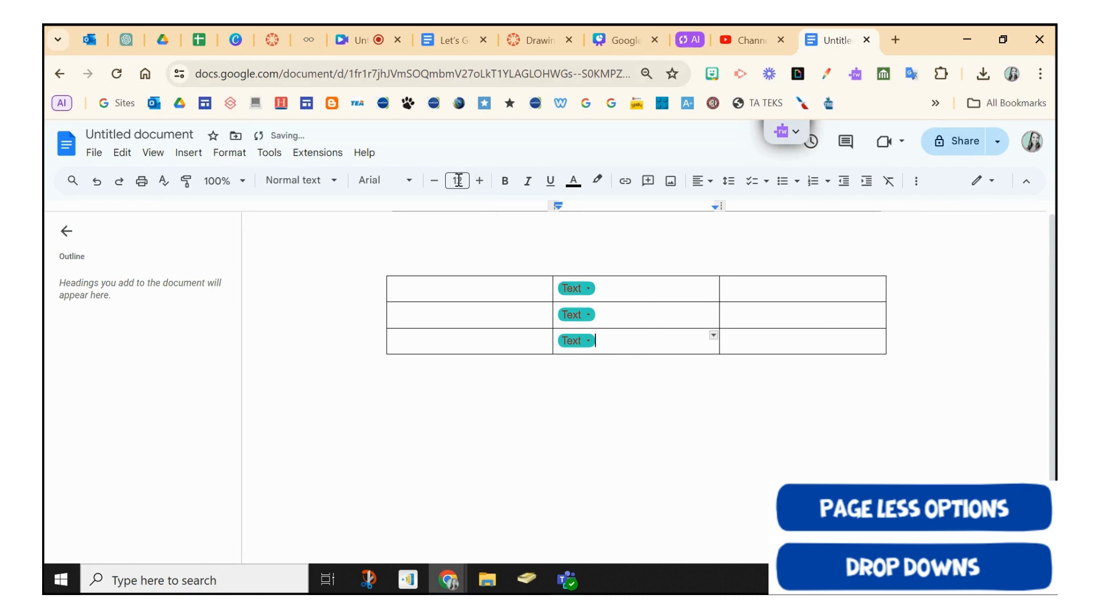
click(458, 180)
click(462, 363)
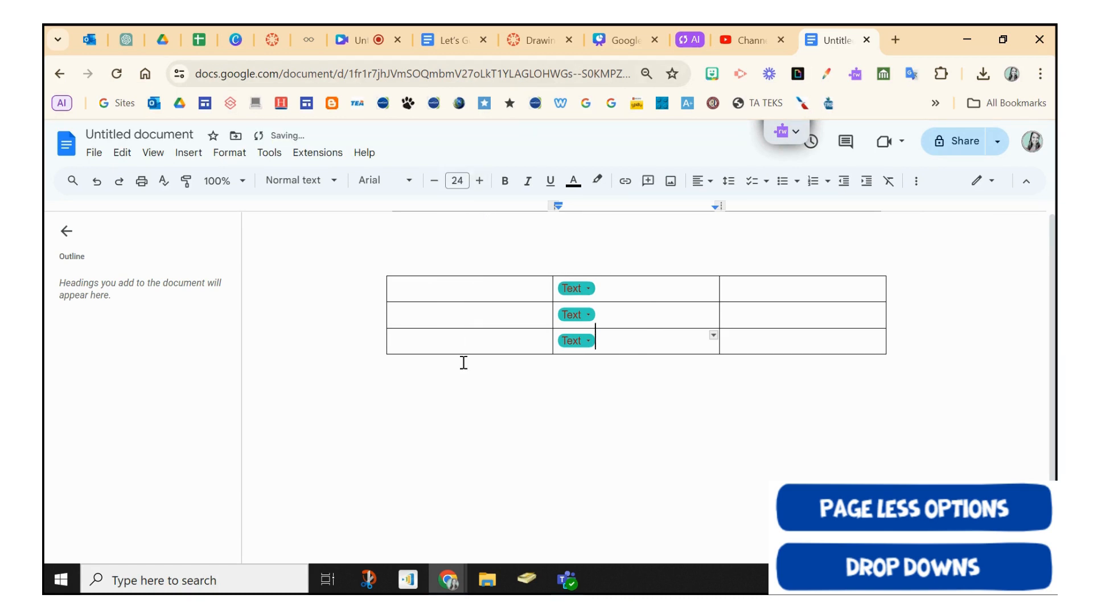
Step: Set the font size of all three dropdowns in the table's middle column to 30
click(552, 288)
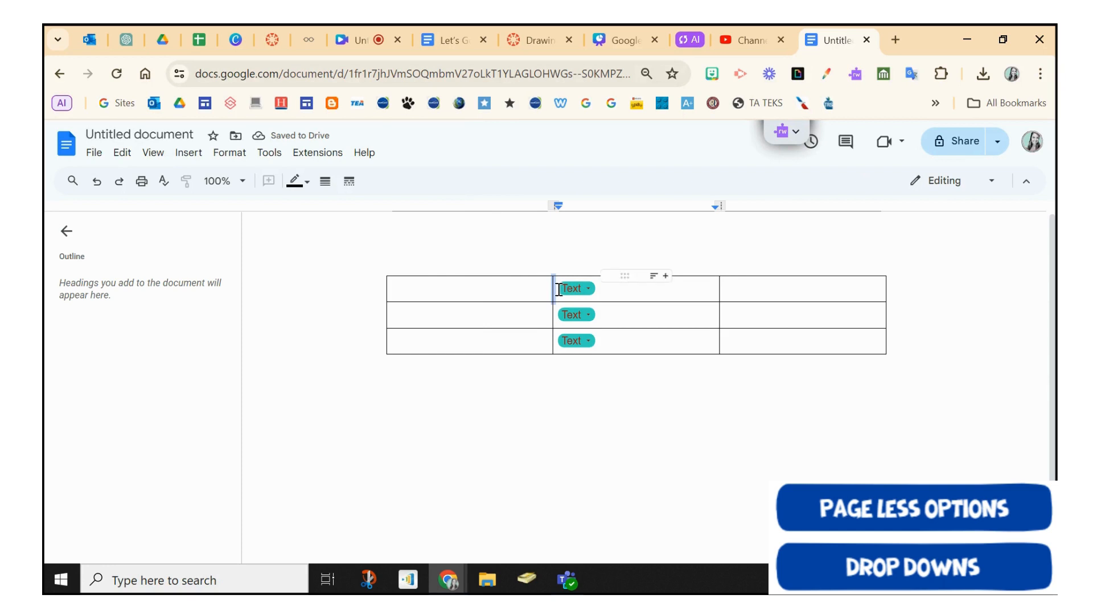
drag(559, 289, 569, 334)
click(458, 181)
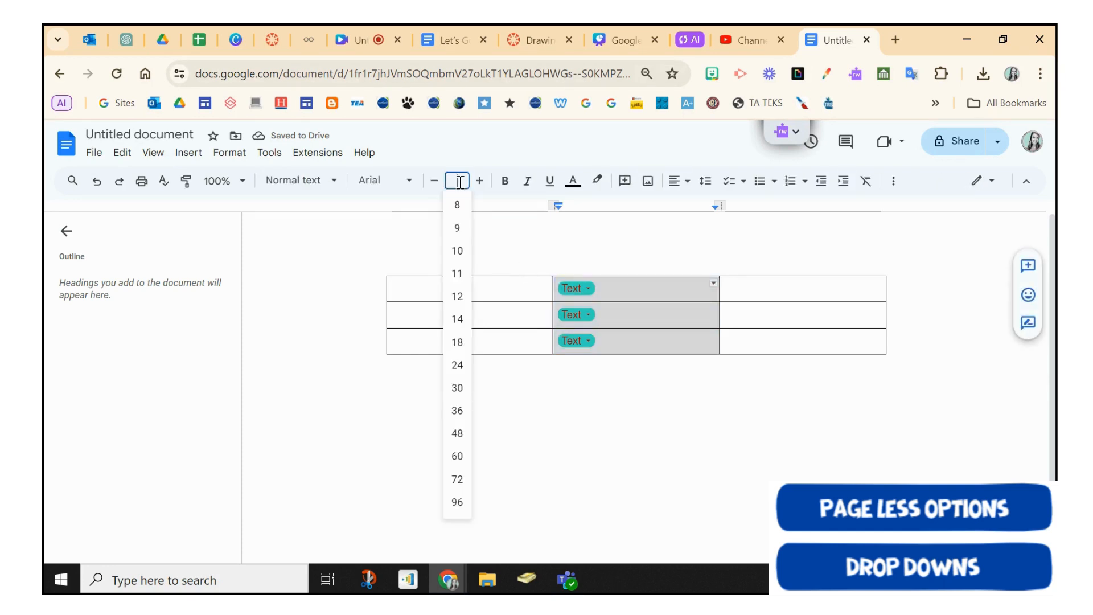
click(460, 387)
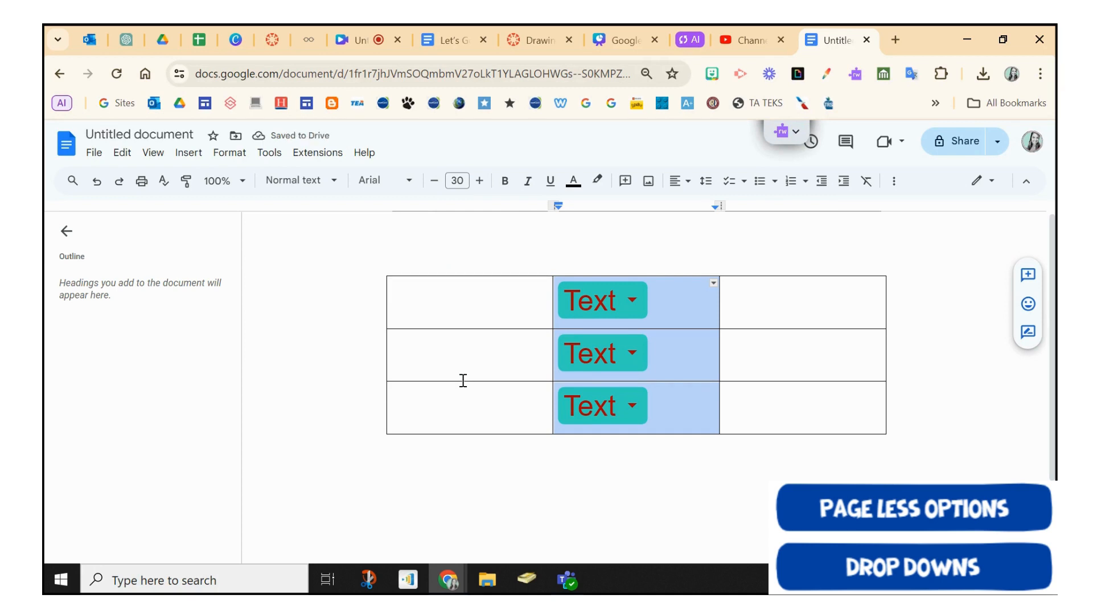
Step: Insert the pink ribbon bow emoji from the Activities and Events category on the line below the table
click(533, 475)
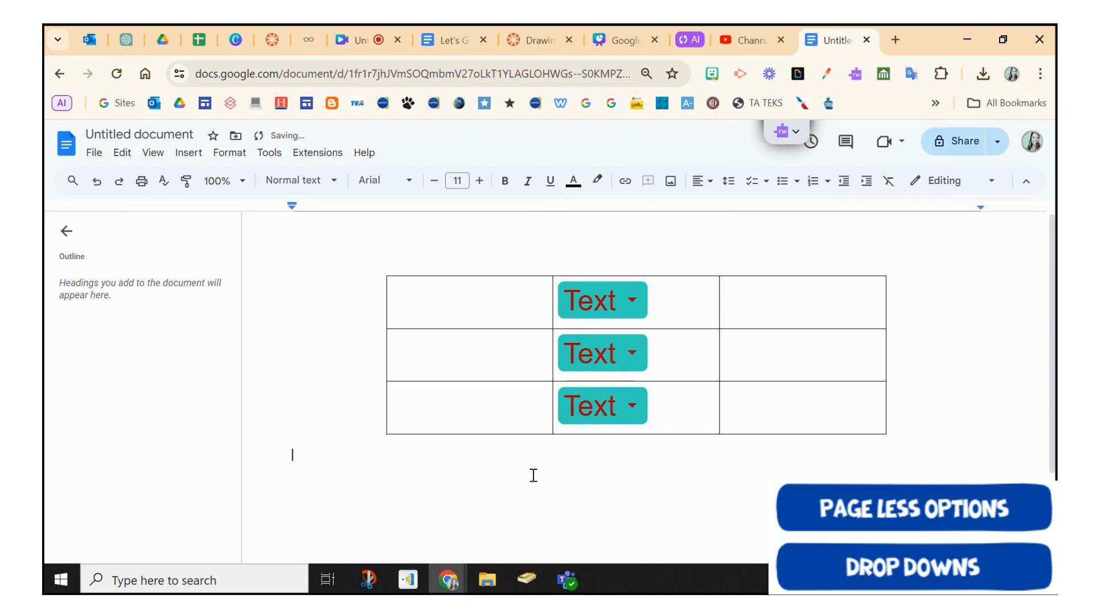
click(204, 159)
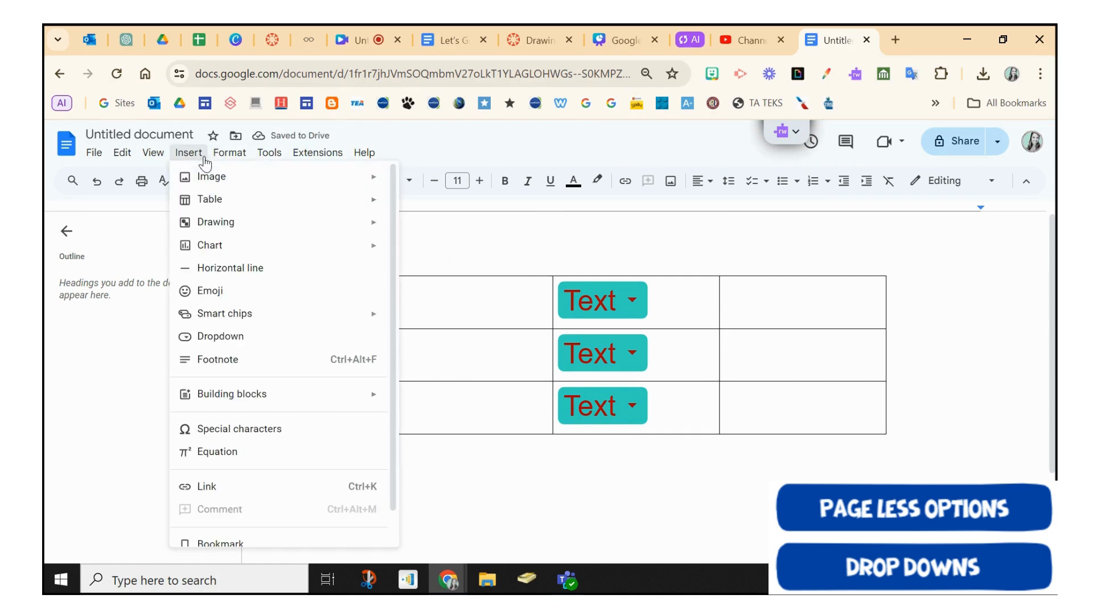
click(228, 290)
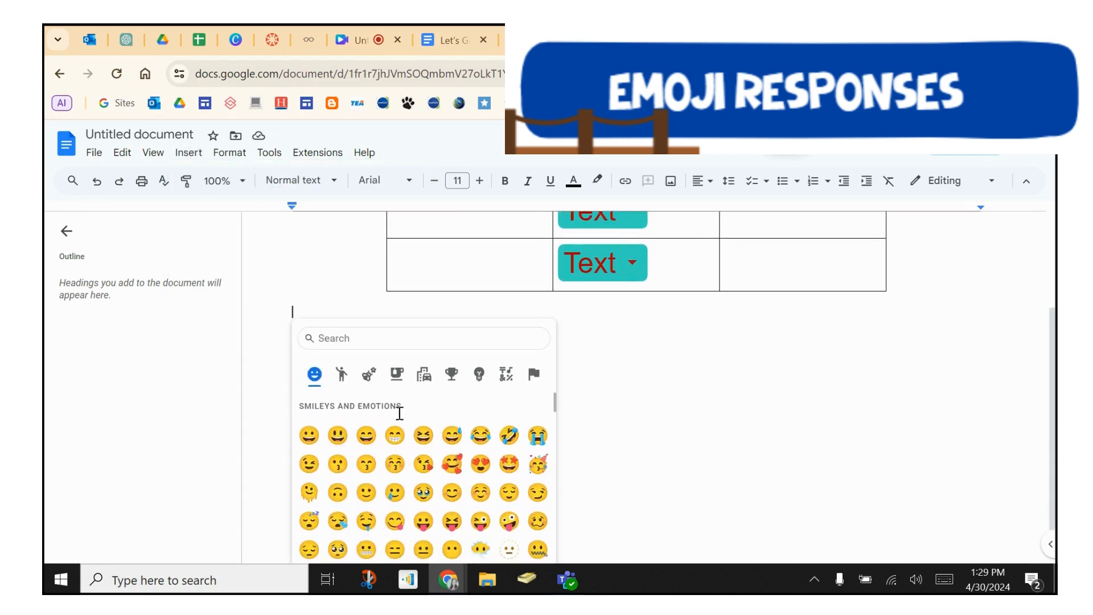
click(455, 382)
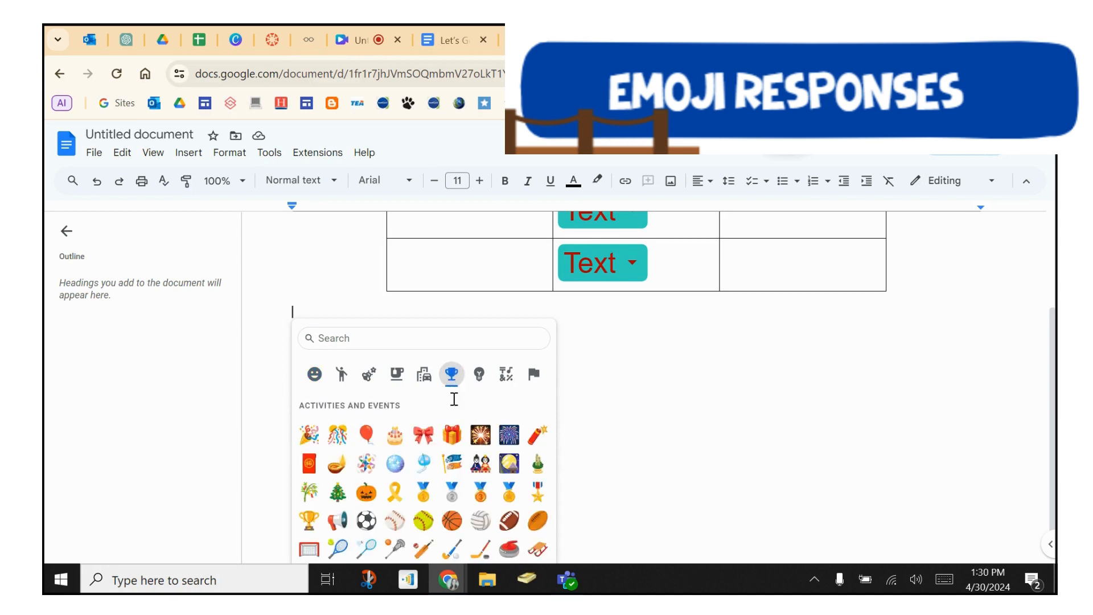
click(423, 433)
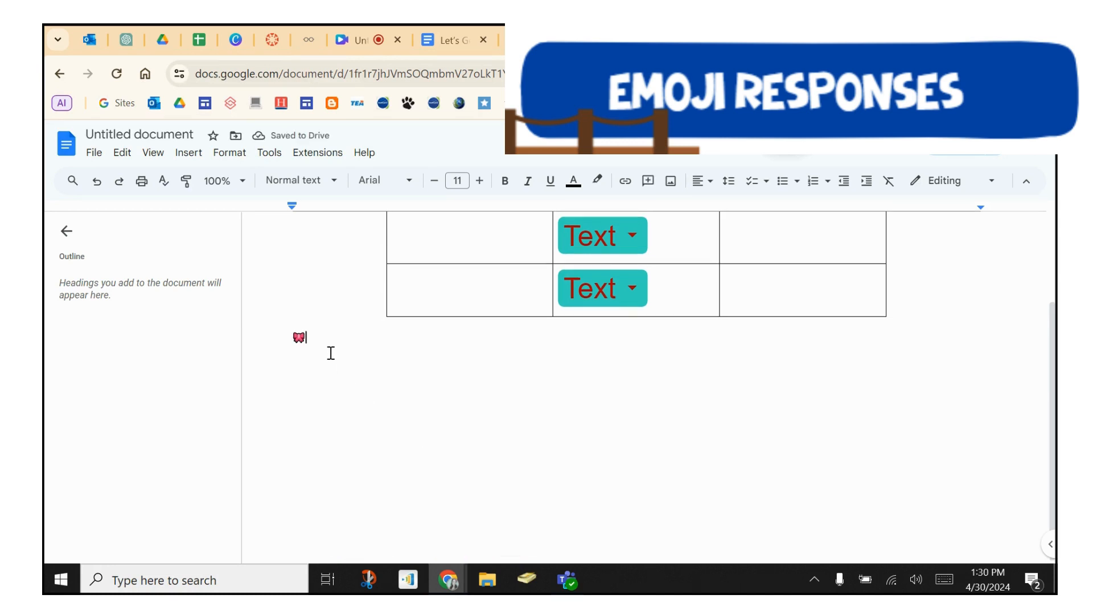
Step: Insert the star-struck smiley emoji right after the bow emoji
click(188, 152)
click(258, 300)
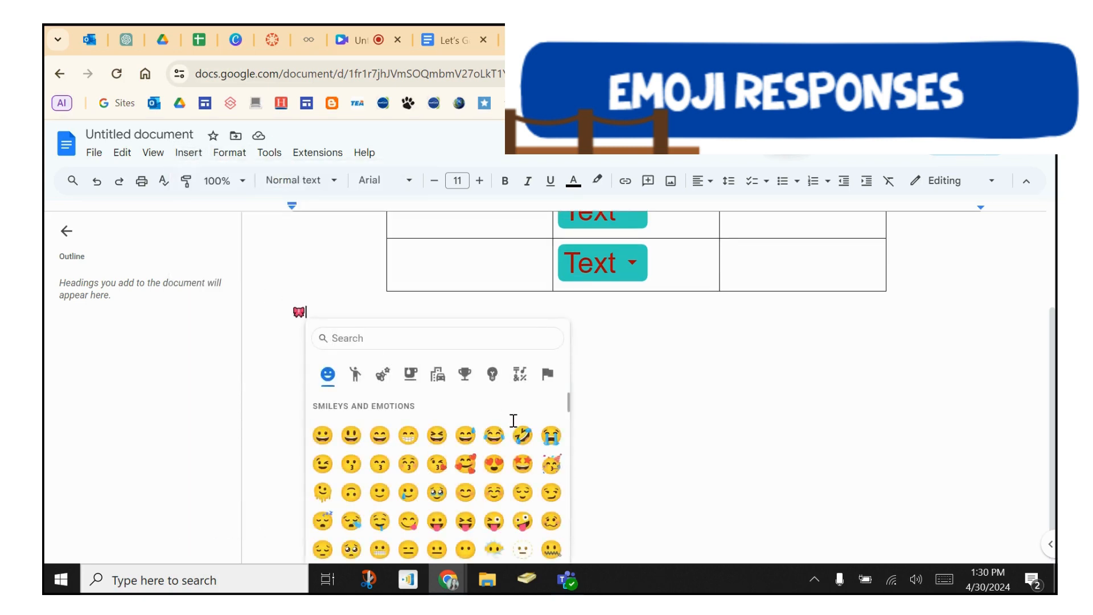
click(521, 465)
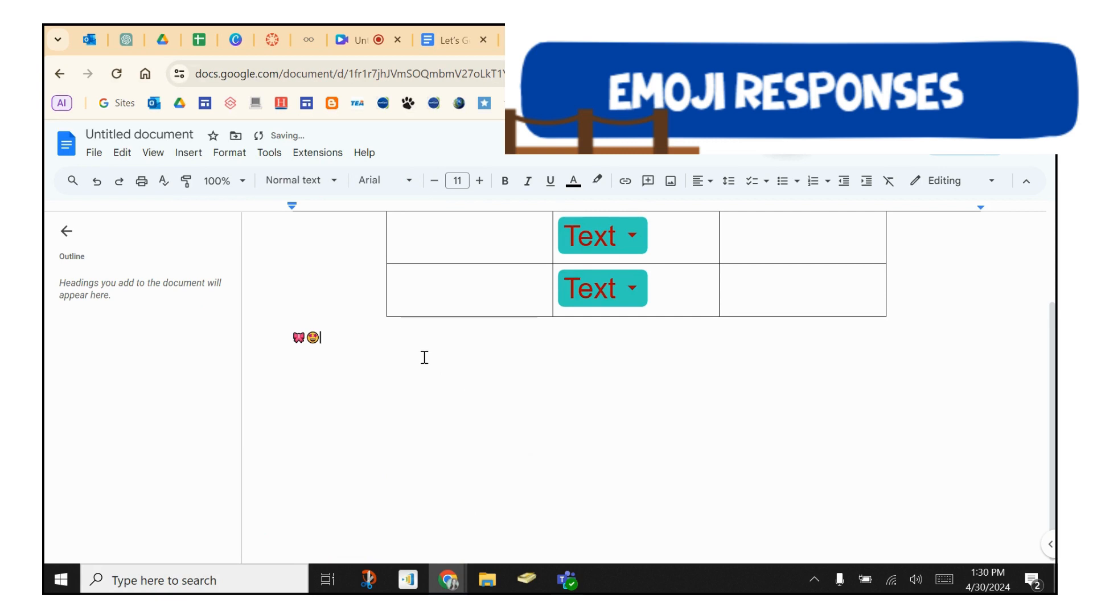
Step: Enlarge the bow and star-struck emojis to font size 48
drag(322, 337, 290, 337)
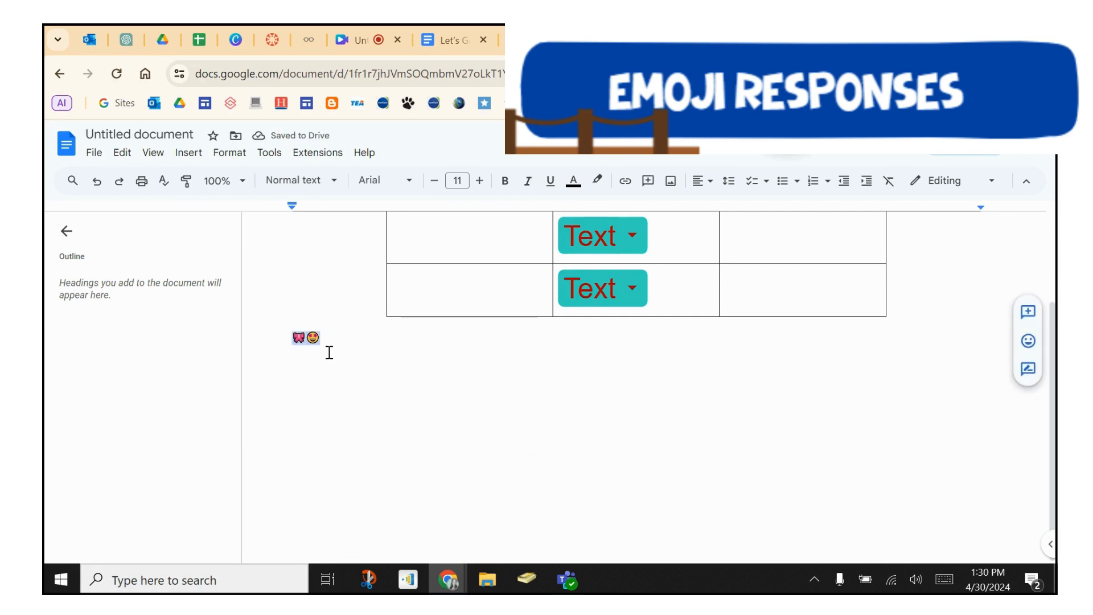
click(457, 181)
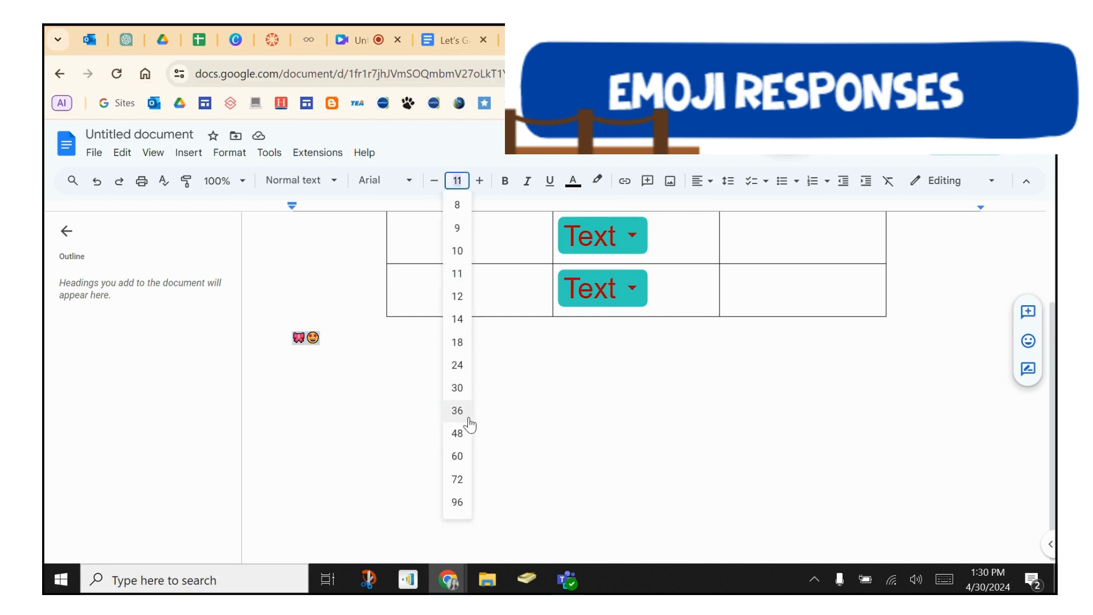
click(448, 349)
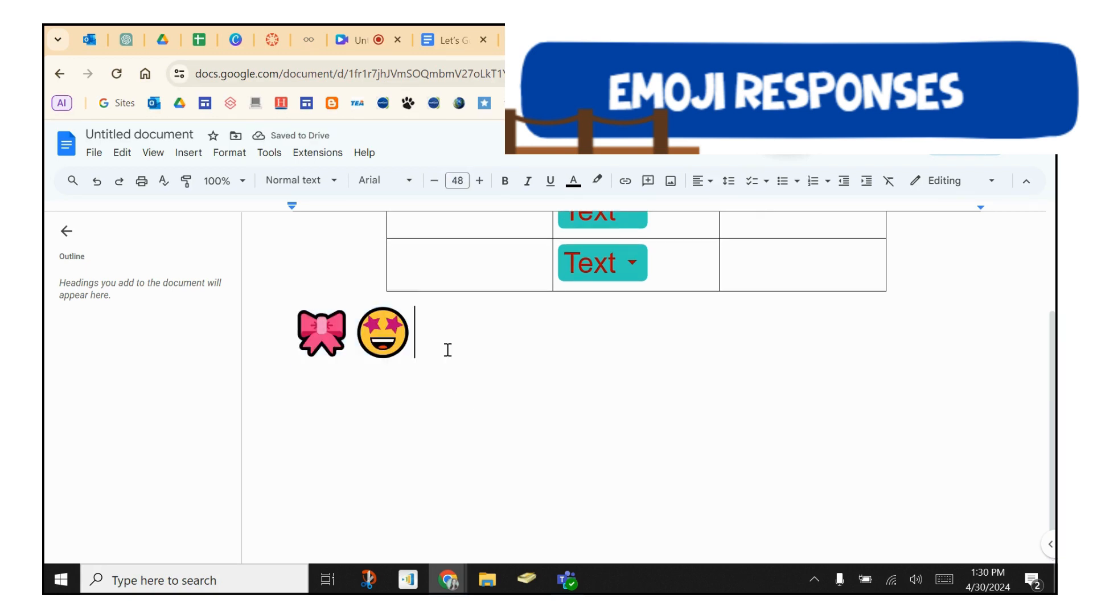
Step: Add a jack-o'-lantern emoji on a new line below the other emojis using the Windows emoji picker
key(Return)
key(super+period)
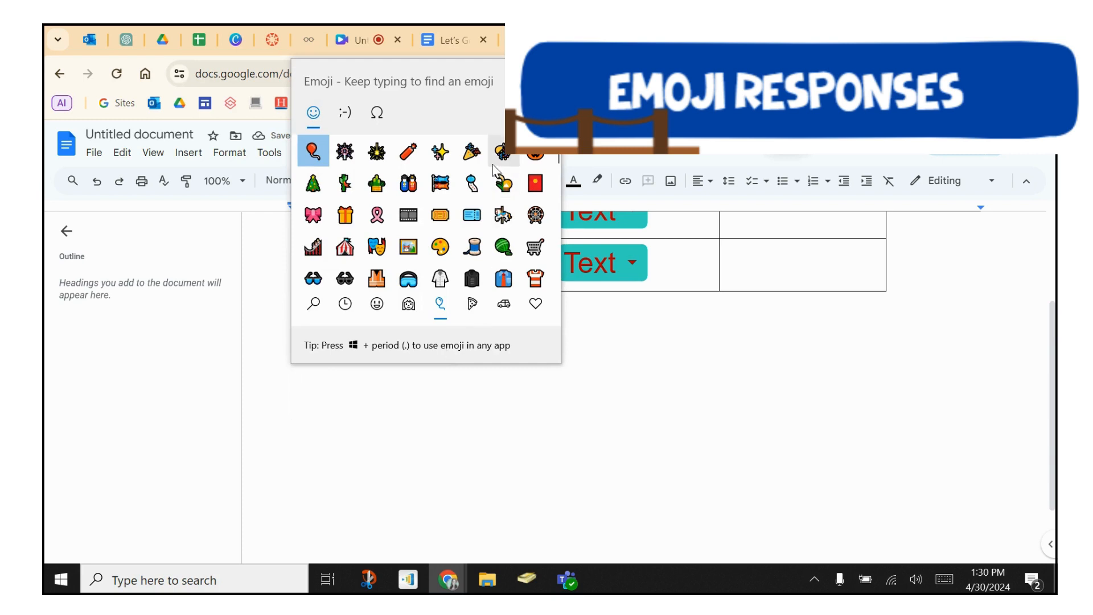
click(535, 159)
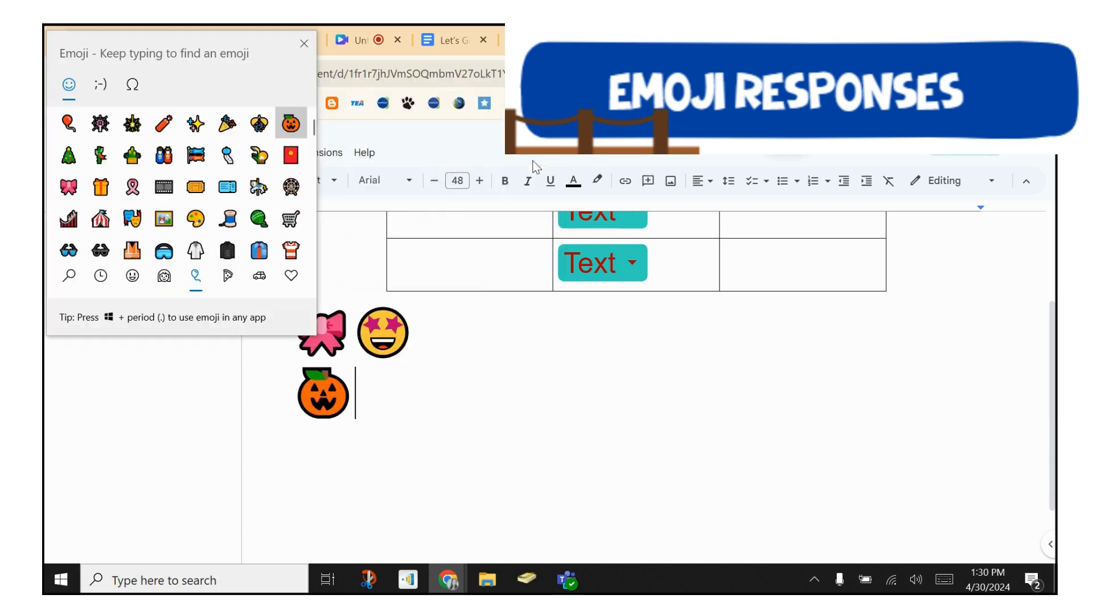
click(421, 397)
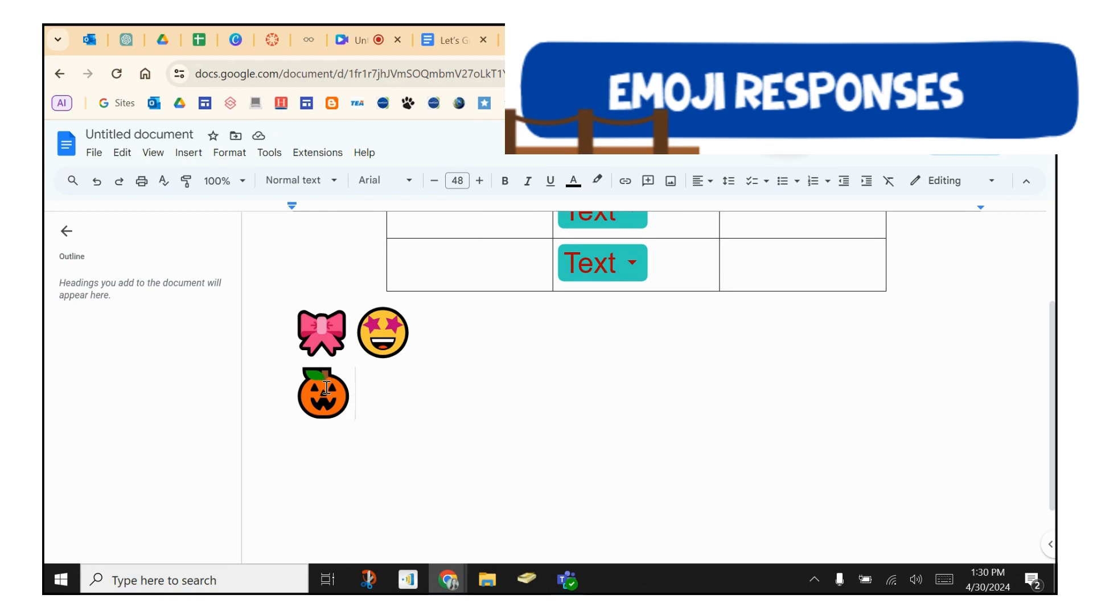
Step: Add a laughing-with-tears emoji reaction to the first two cells of the table's top row
scroll(539, 382, up, 3)
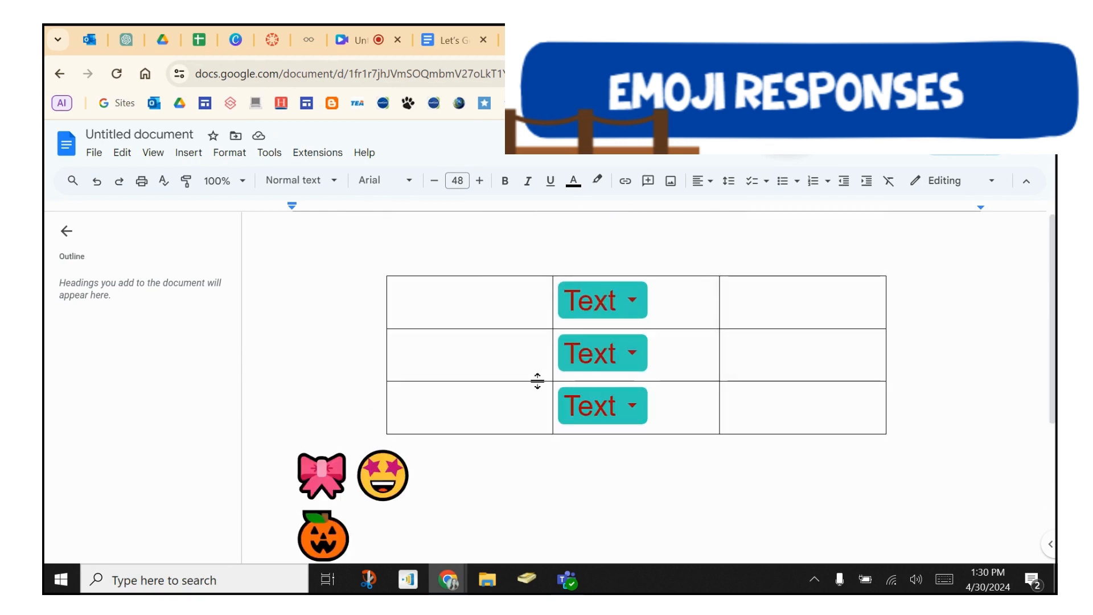
click(537, 311)
drag(641, 307, 680, 300)
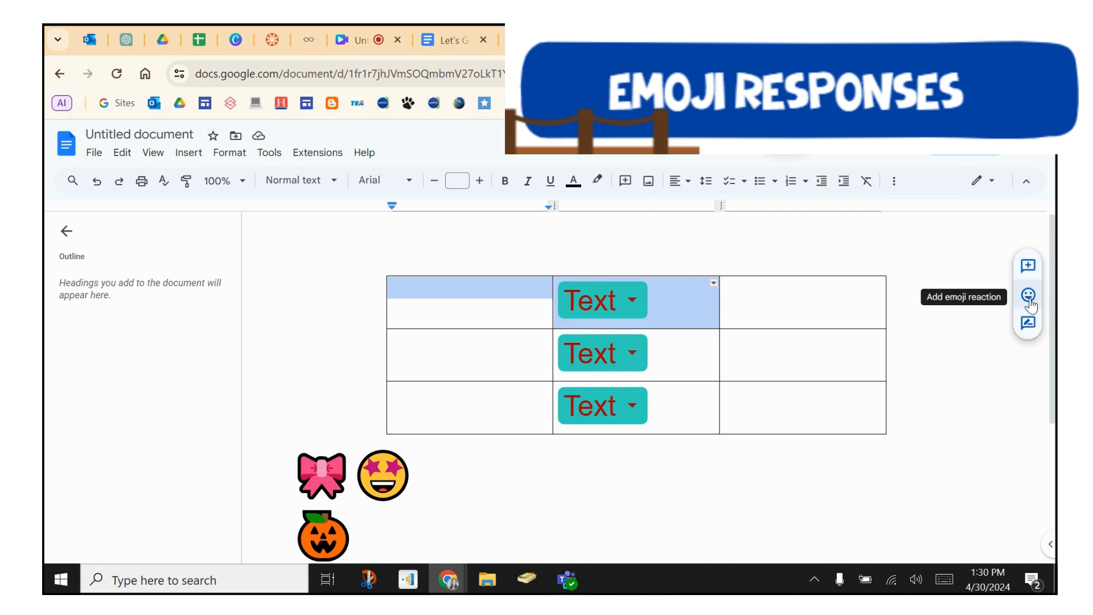
click(1028, 295)
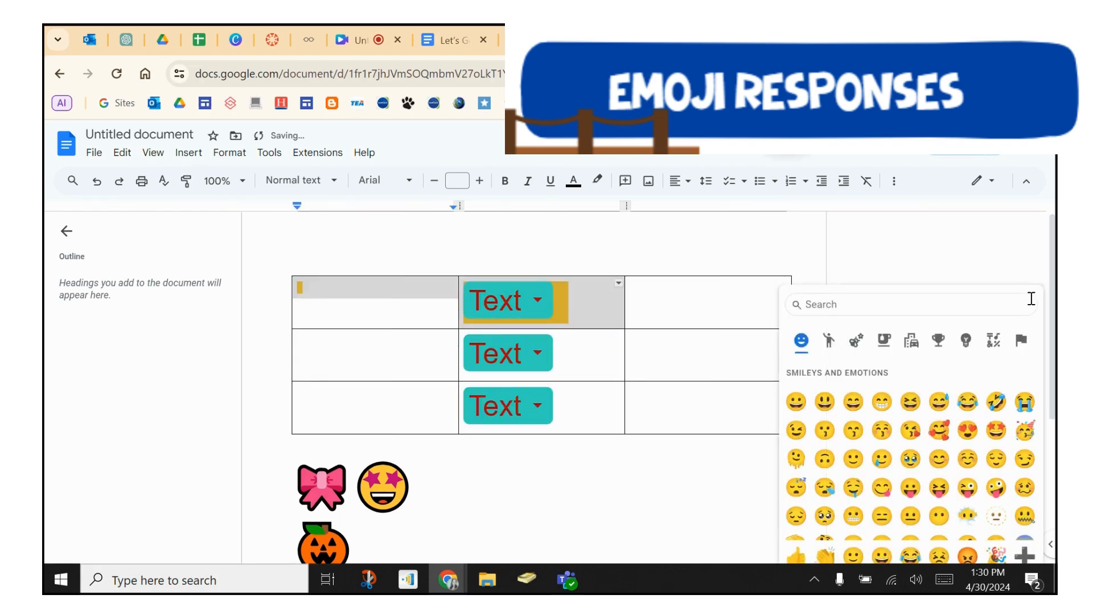
click(967, 402)
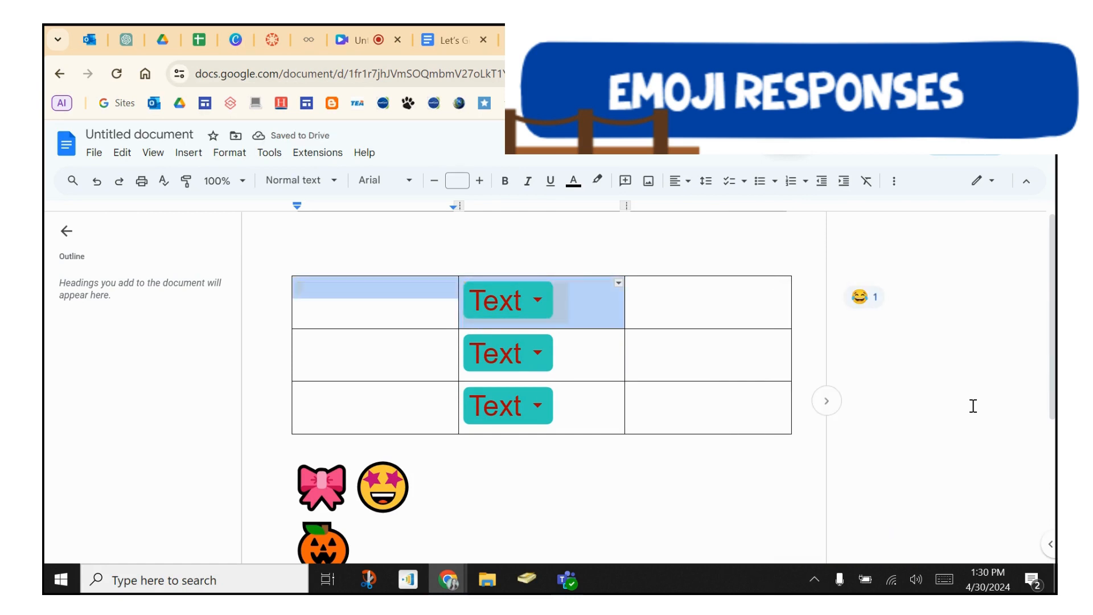
click(880, 358)
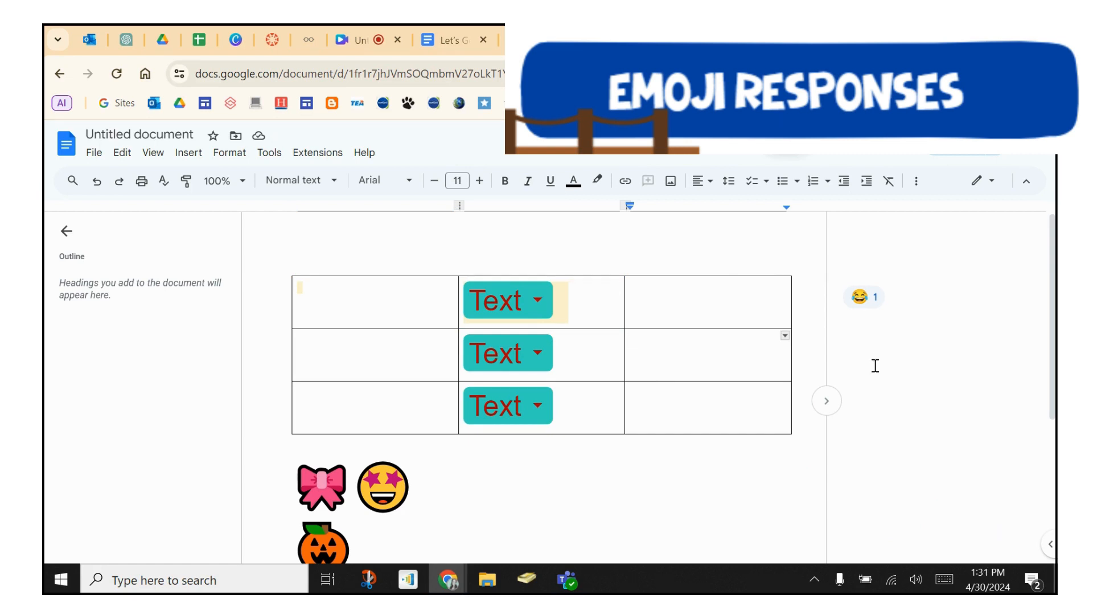
Step: Enter the text "Project Guide" above the table and start a new line below it
scroll(700, 439, down, 2)
scroll(700, 440, up, 1)
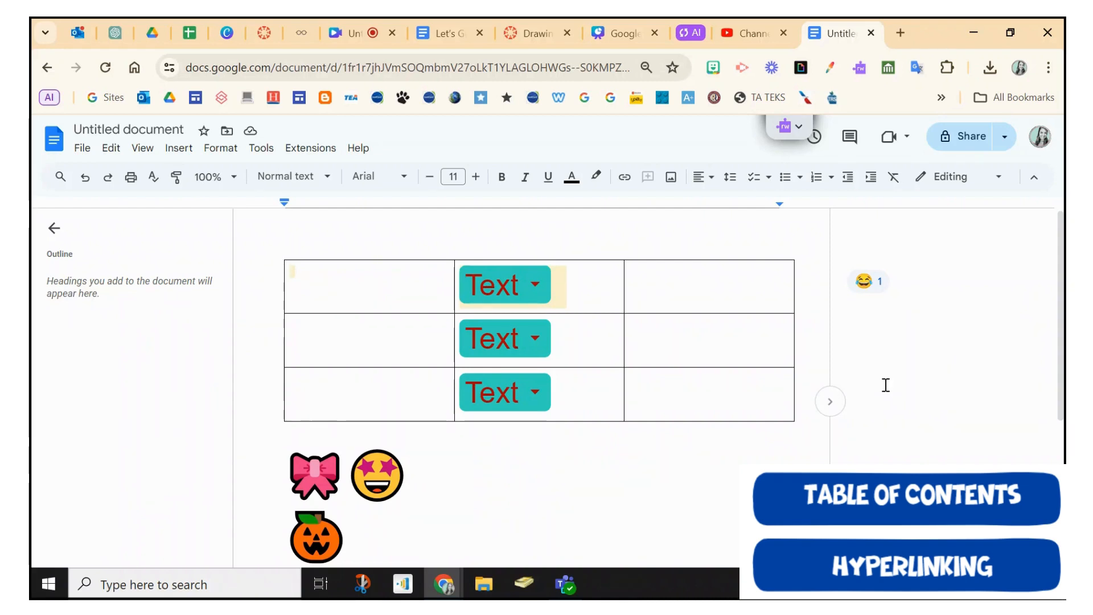
text(Project Gu)
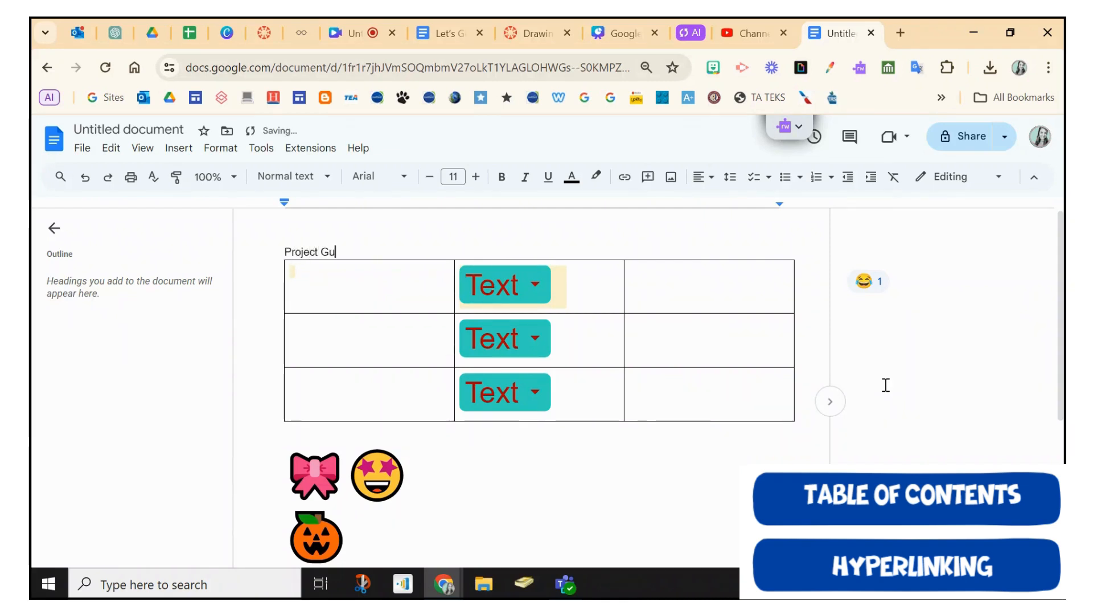
text(ide)
key(Return)
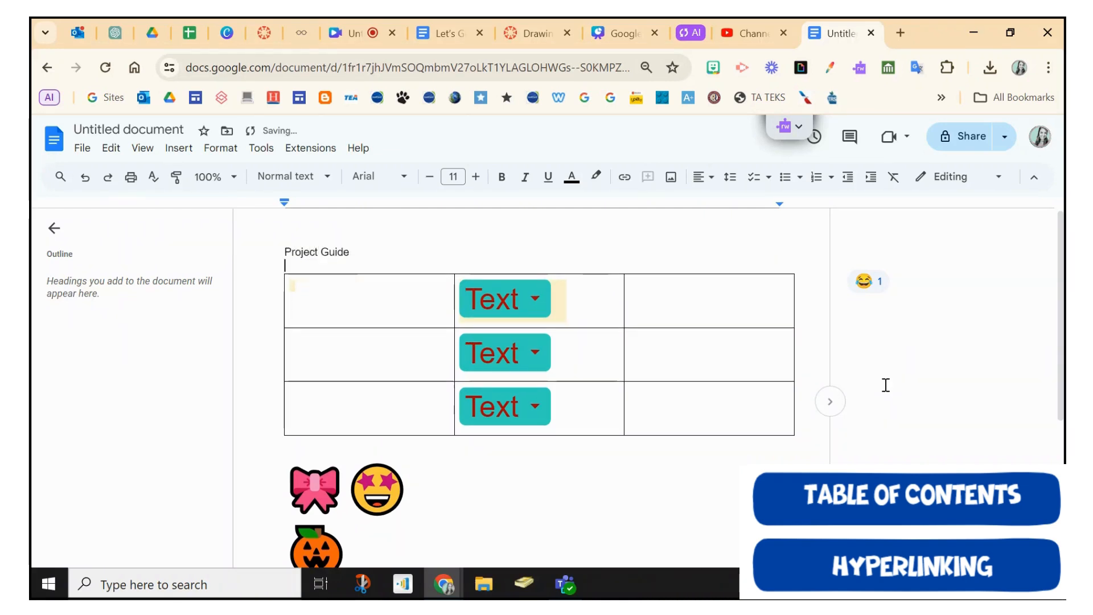
Step: Apply the Title style to the "Project Guide" line above the table
triple_click(300, 250)
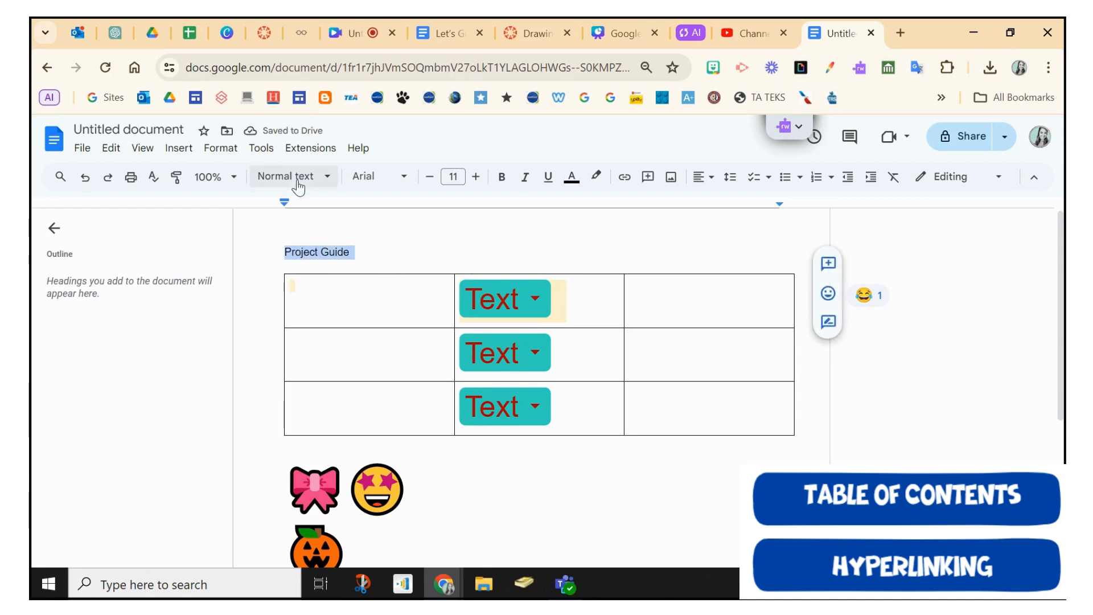
click(329, 182)
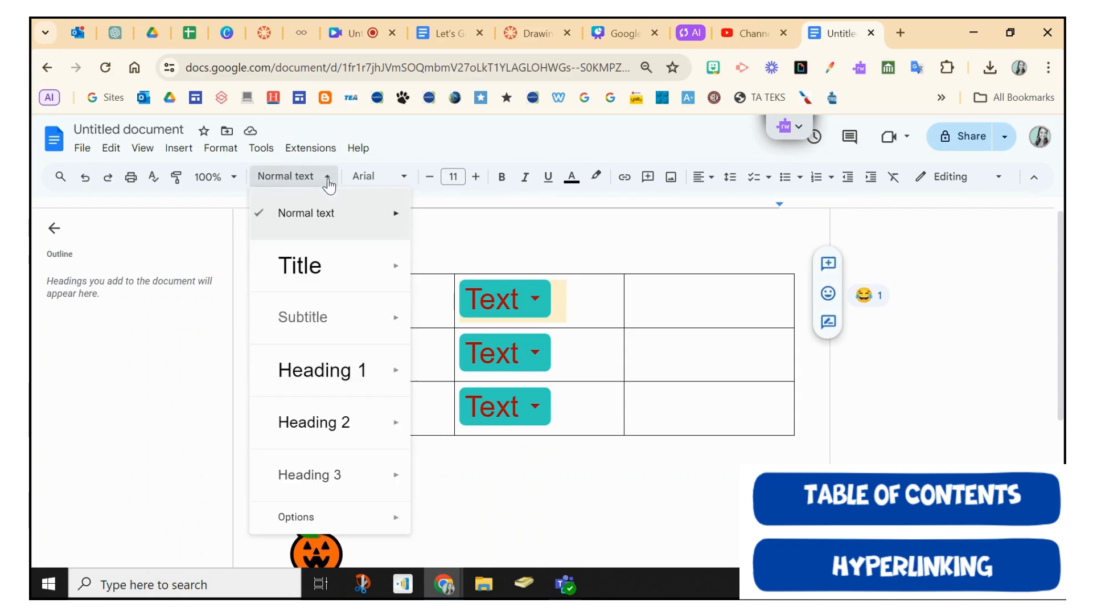
click(333, 281)
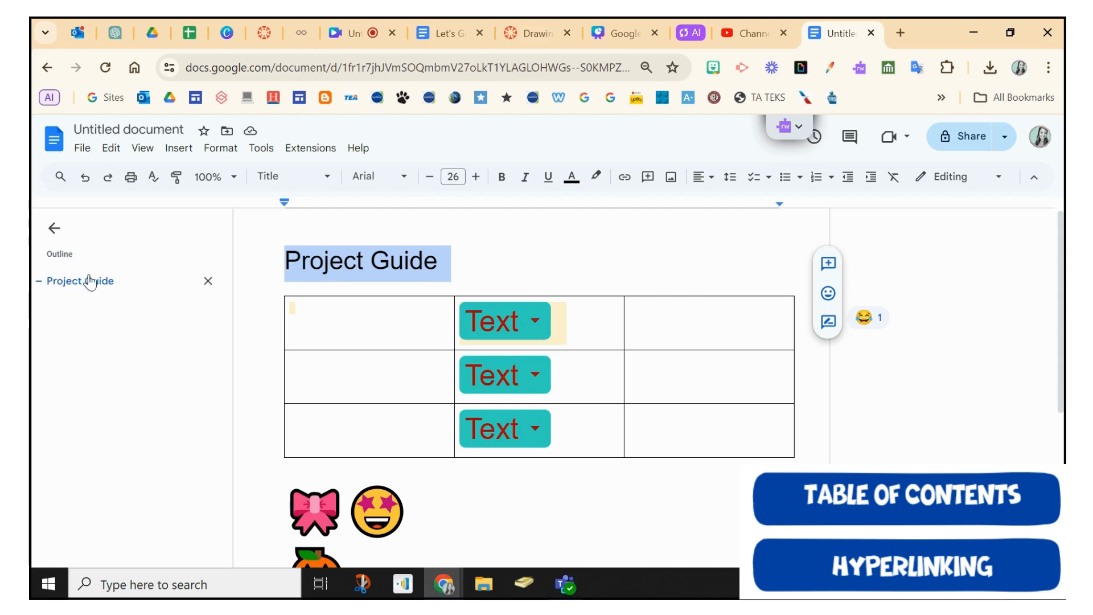
Step: Copy the "Project Guide" title to the line below the table and replace the copy's text with "Emoji Story"
click(318, 274)
double_click(319, 274)
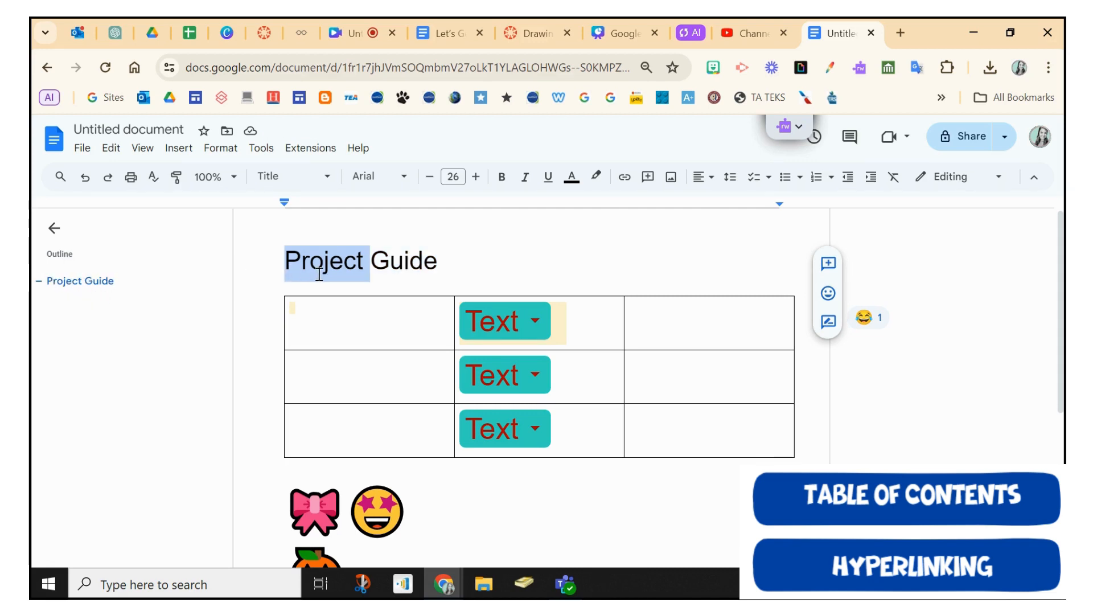
triple_click(319, 274)
key(ctrl+c)
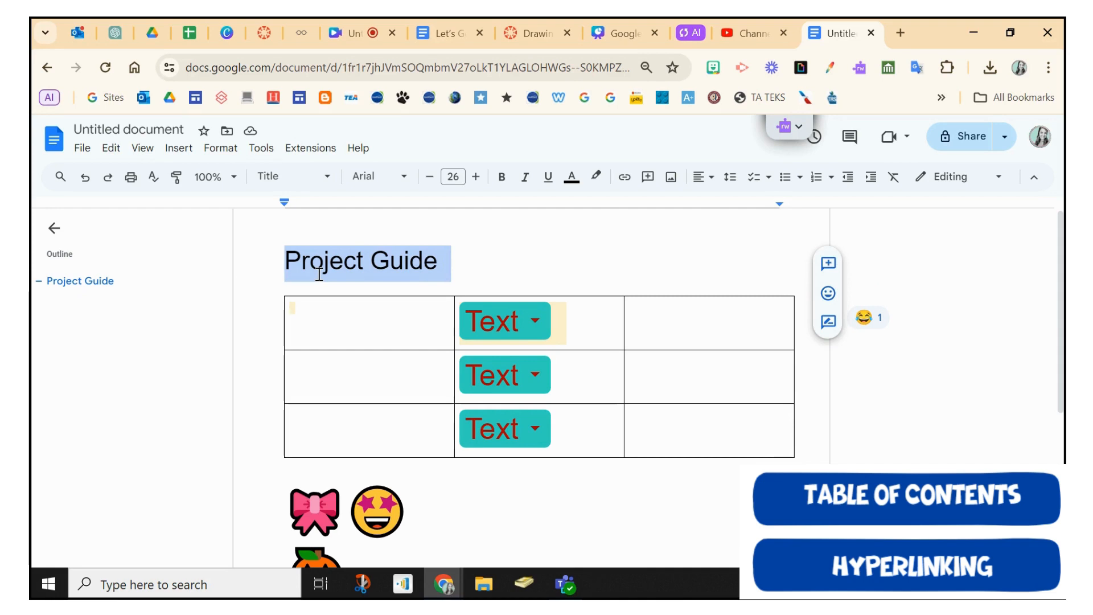
click(351, 480)
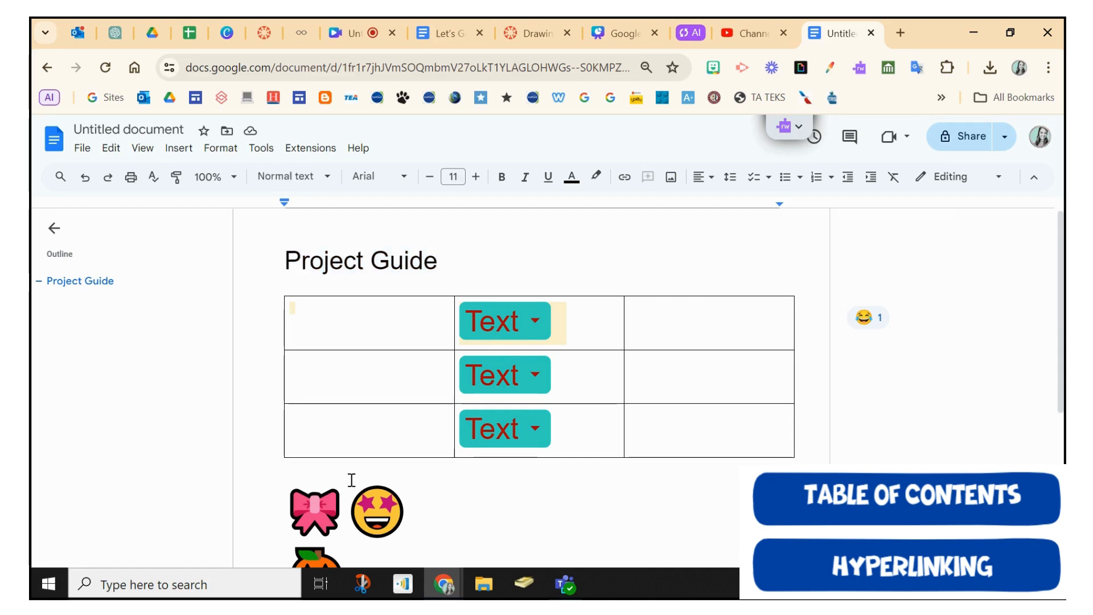
key(ctrl+v)
triple_click(351, 480)
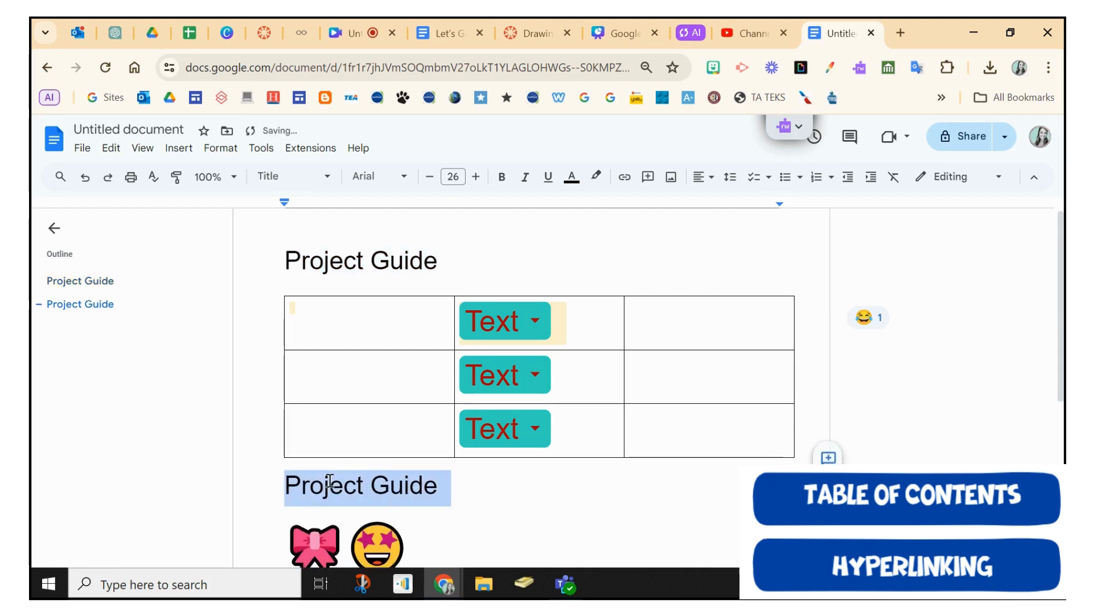
text(Emoji Story)
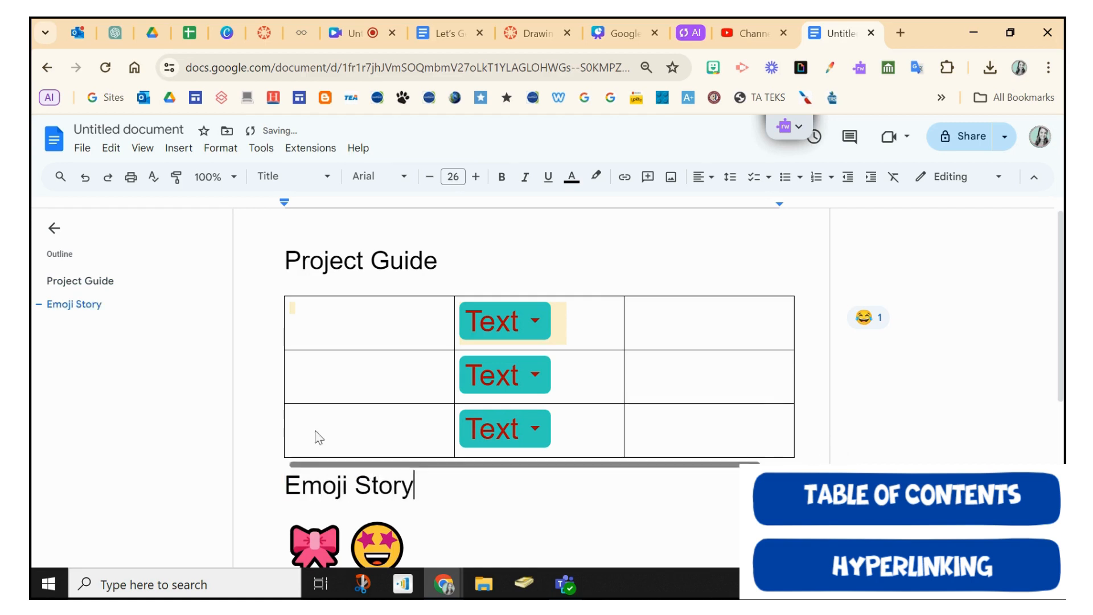
Step: Jump between the Project Guide and Emoji Story sections using the document outline
click(106, 283)
click(95, 310)
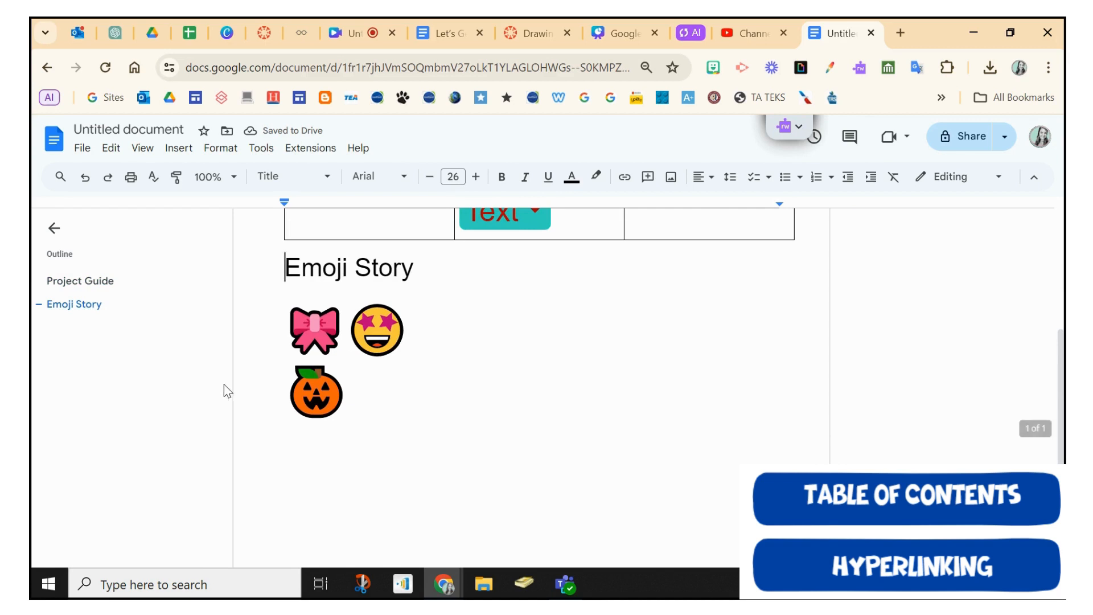
click(87, 282)
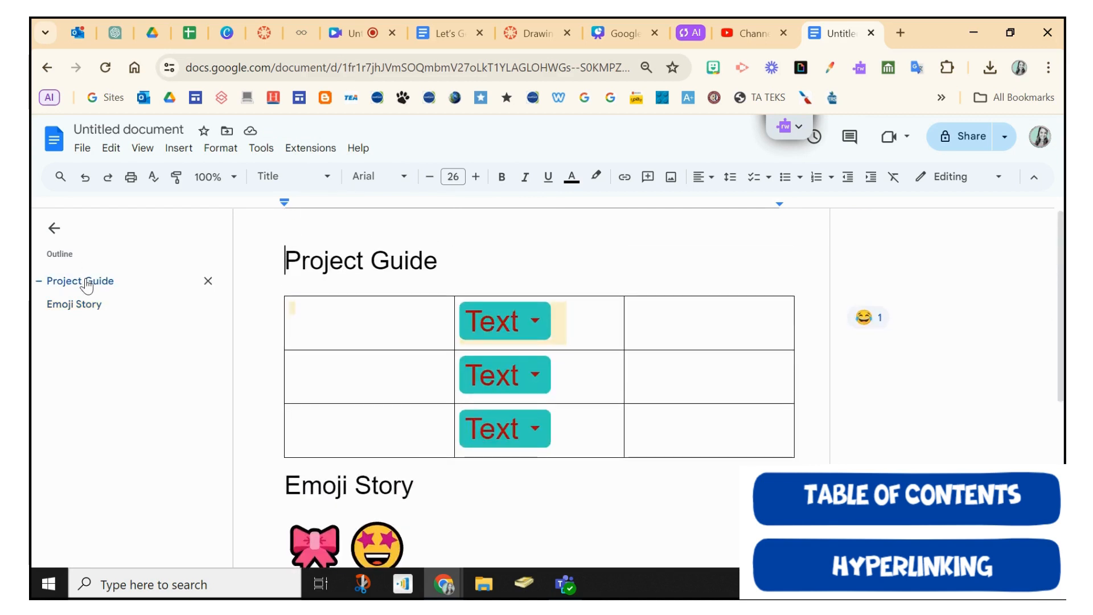
click(89, 306)
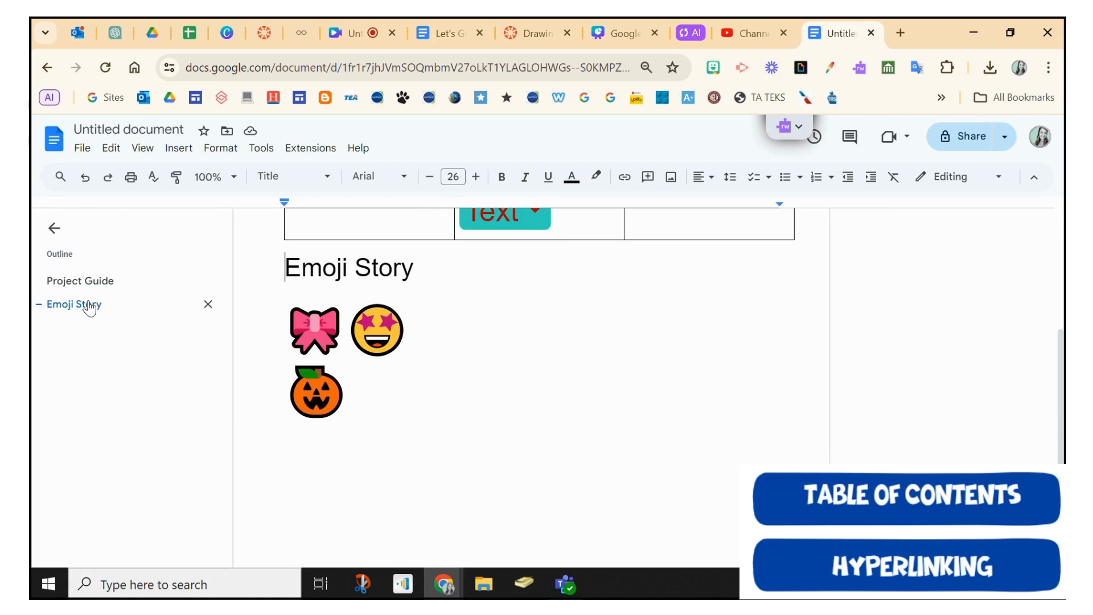
scroll(433, 340, up, 2)
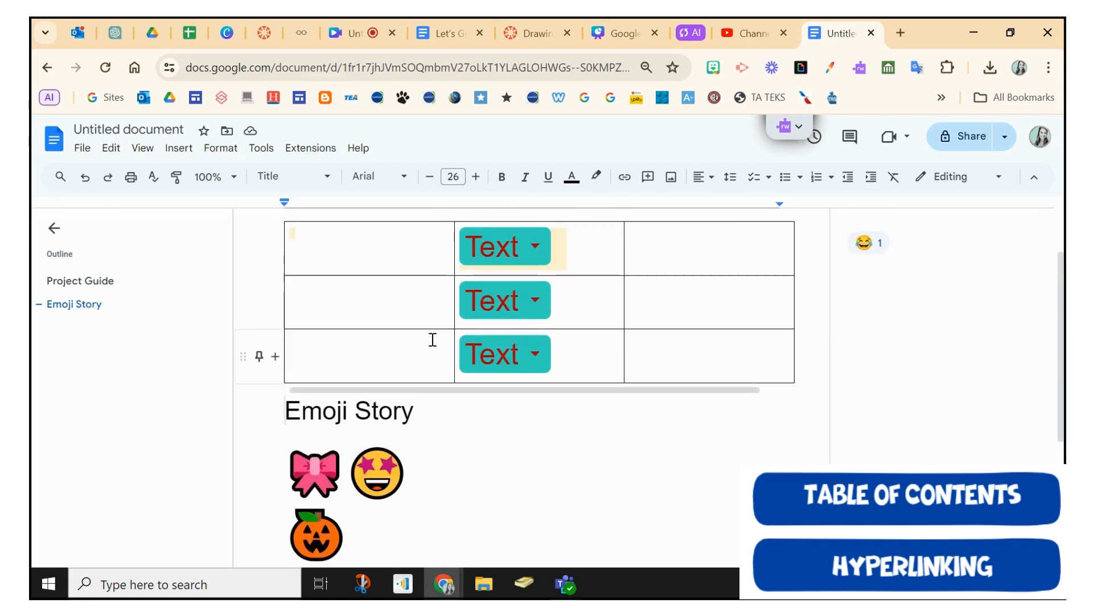
scroll(432, 340, up, 1)
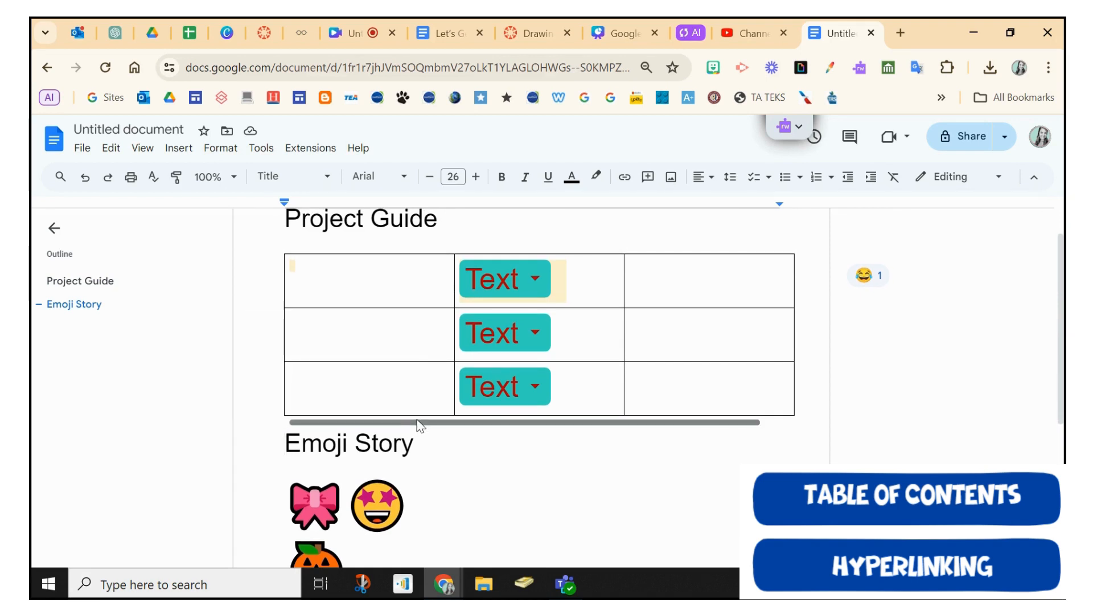
double_click(381, 446)
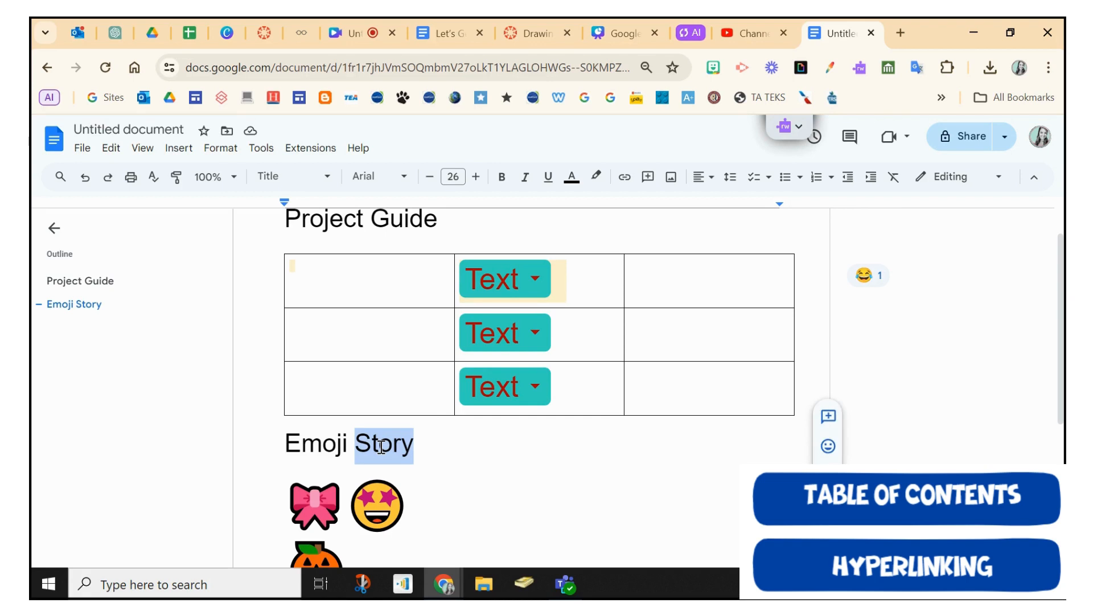
triple_click(402, 442)
click(402, 442)
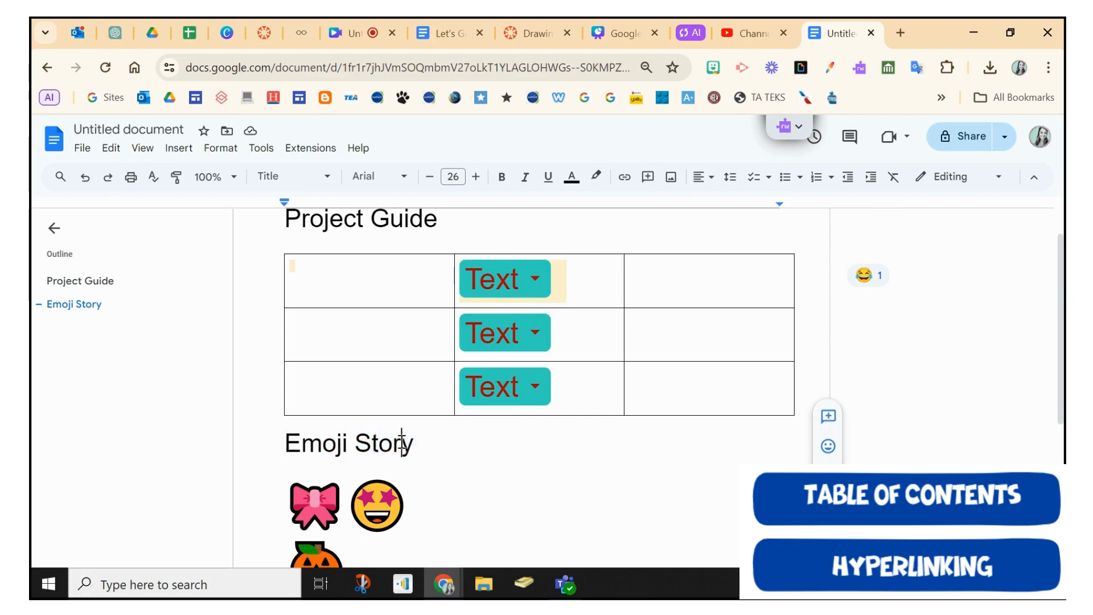
double_click(402, 442)
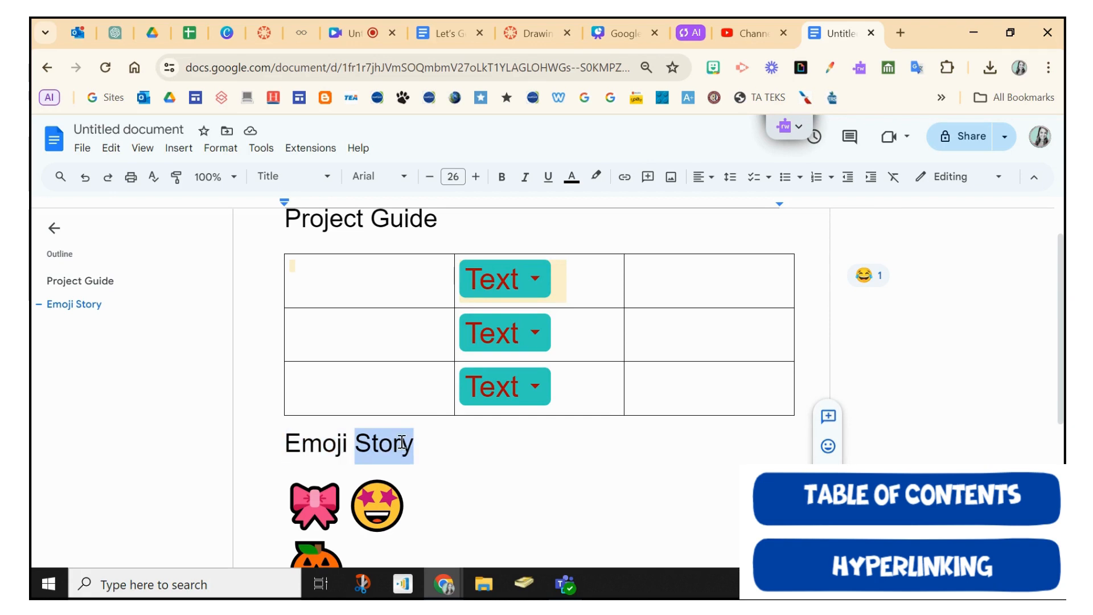
click(625, 183)
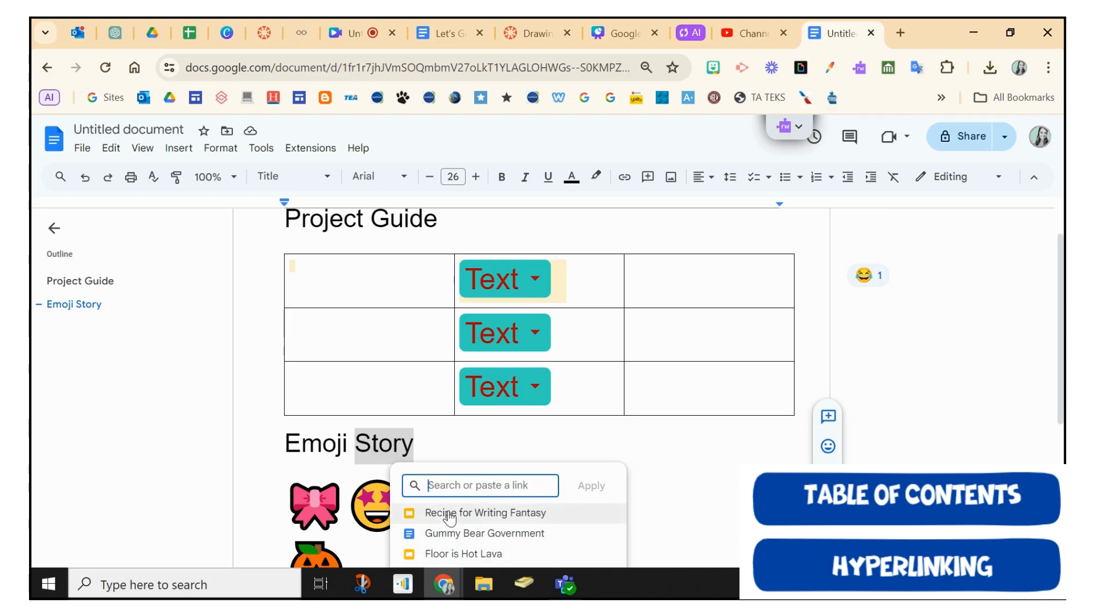
text(www.wei)
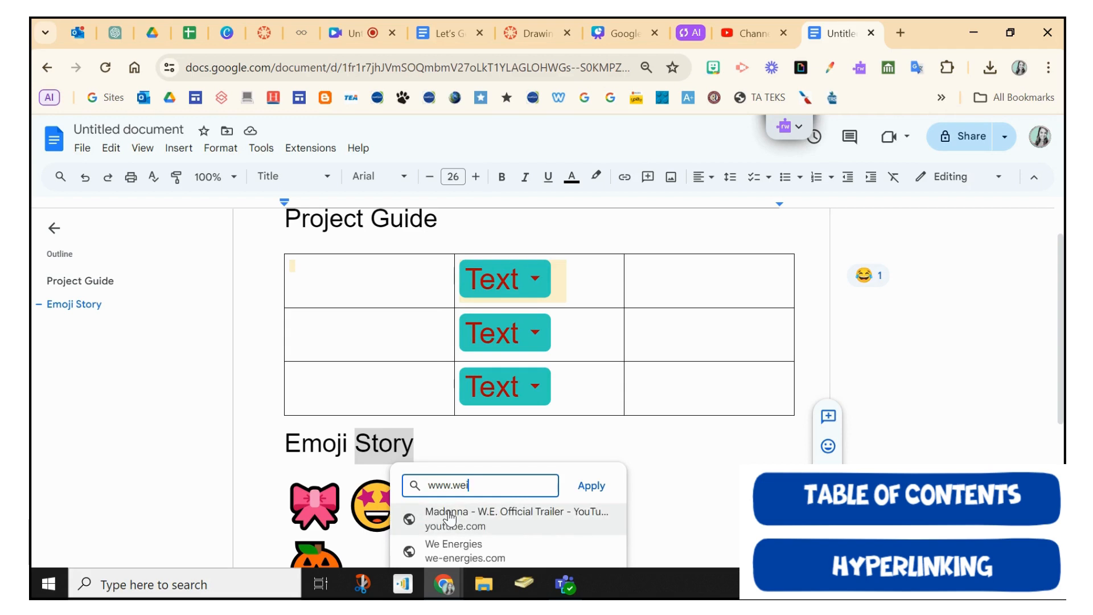
key(BackSpace)
text(videdo)
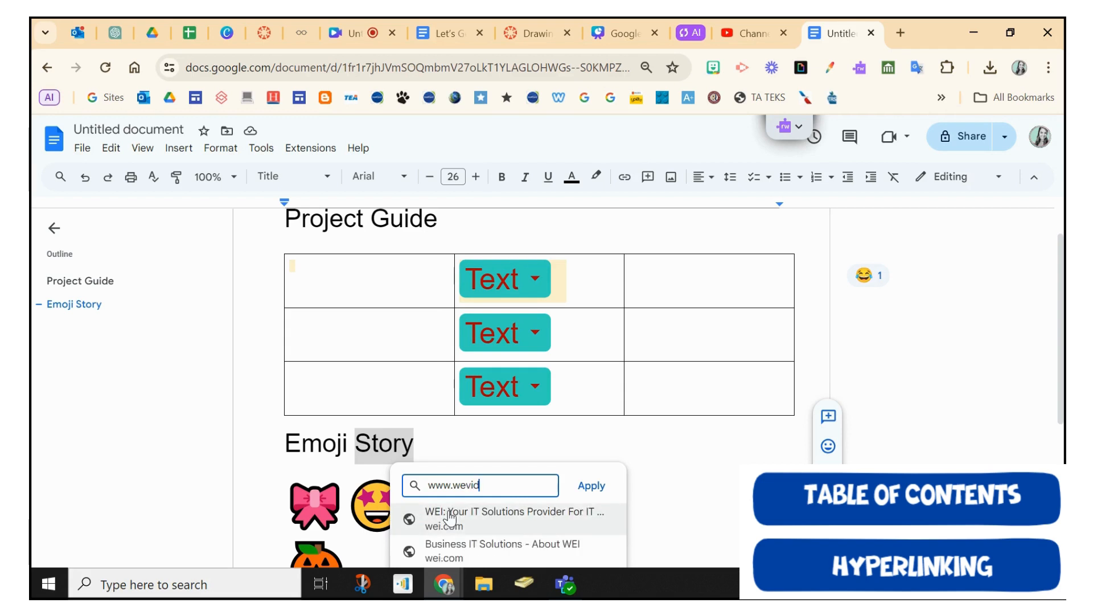
key(BackSpace)
key(BackSpace)
text(o)
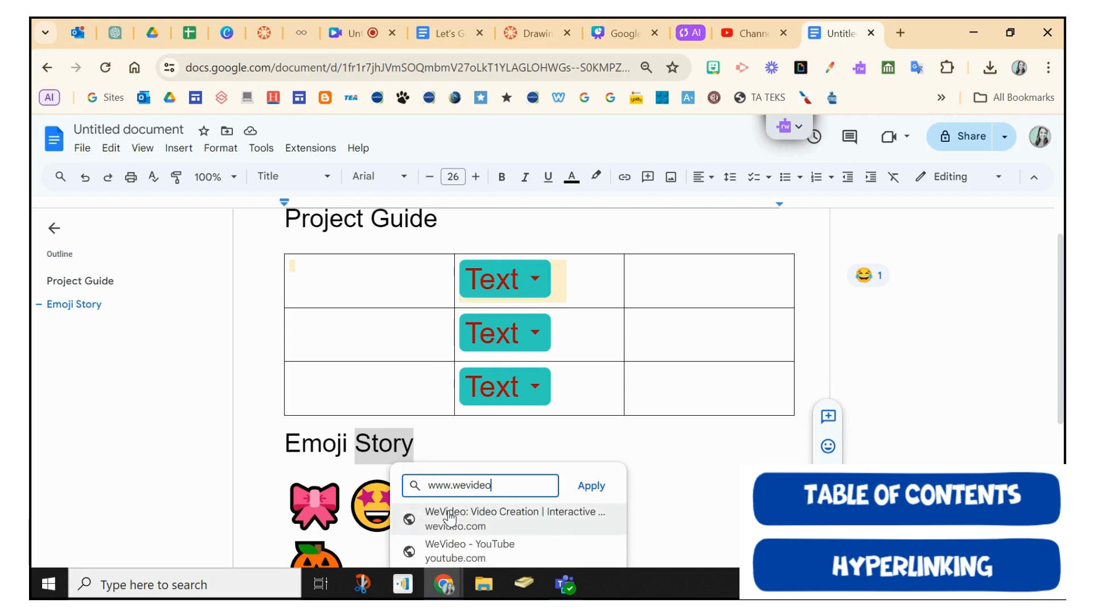
text(.com)
click(453, 519)
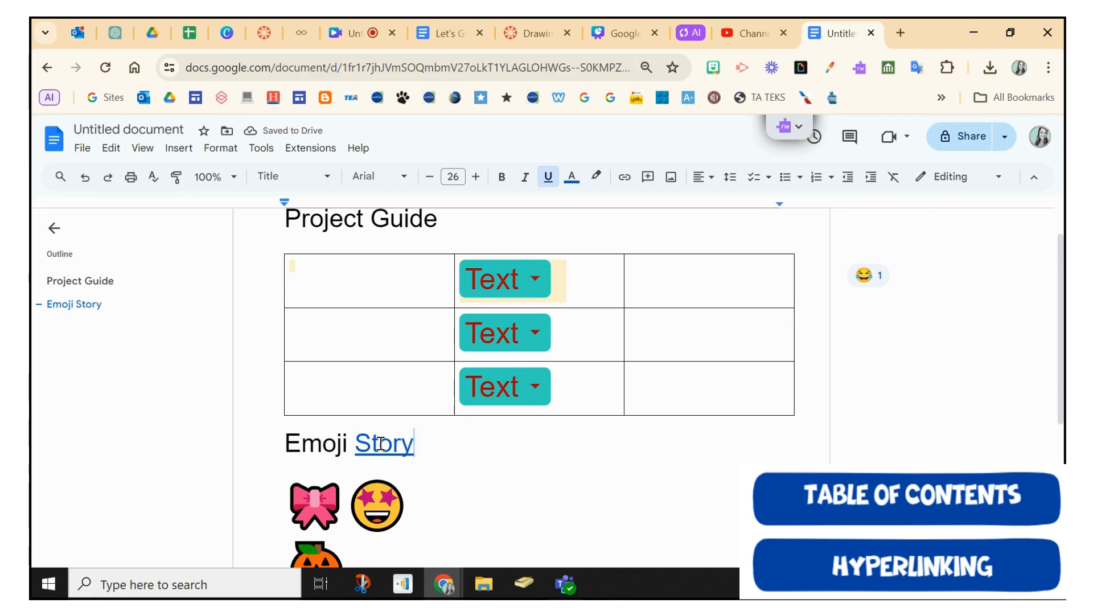
Step: Hyperlink the word "Emoji" in the Emoji Story title to the YouTube home page and check its link preview
double_click(321, 445)
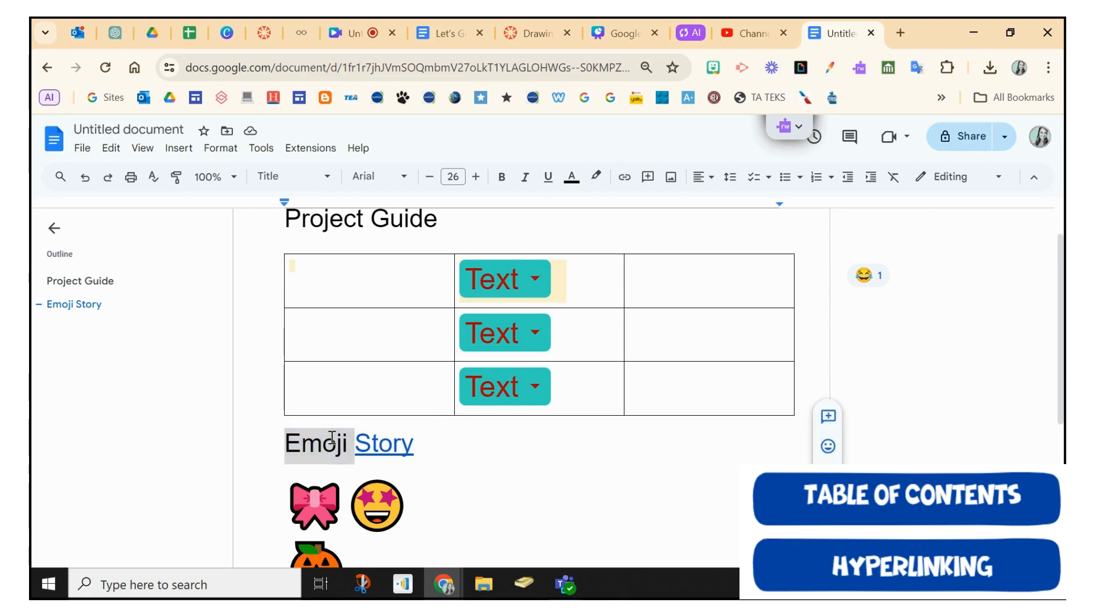
right_click(332, 438)
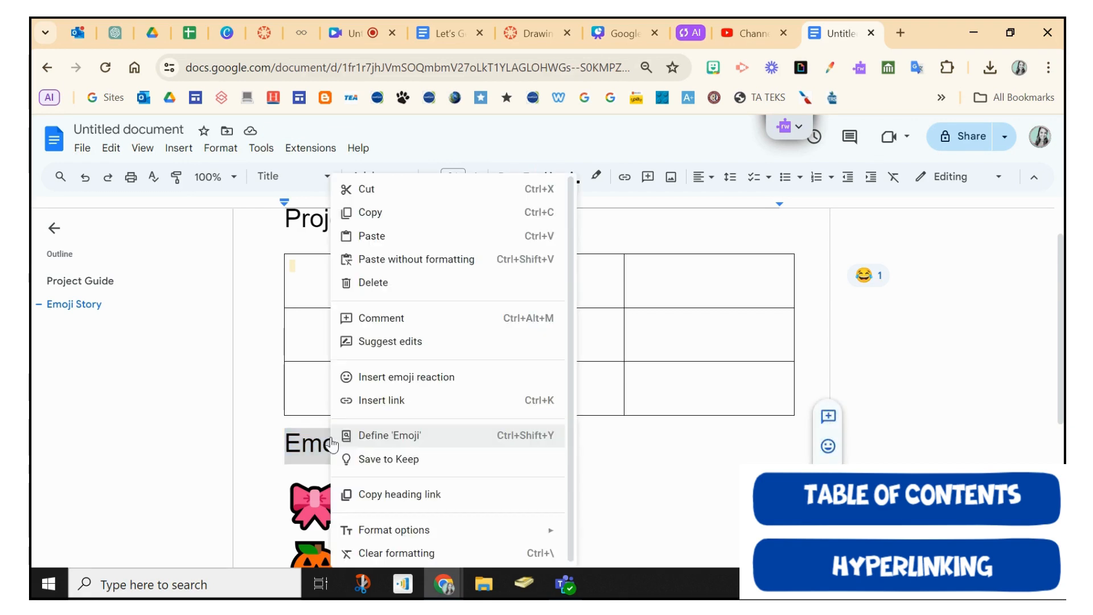
click(372, 401)
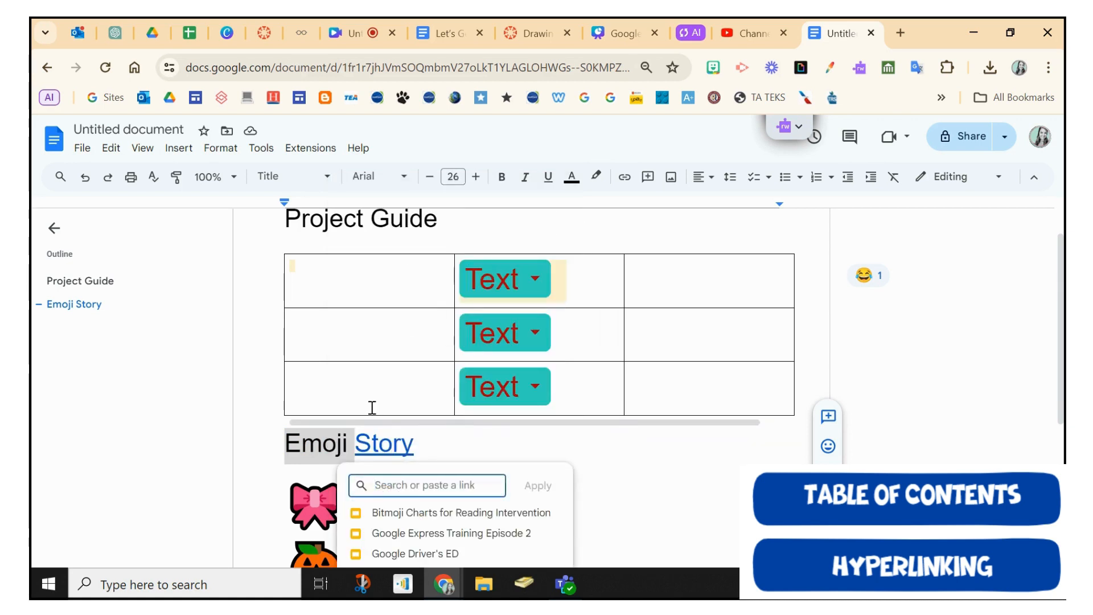
text(youtu)
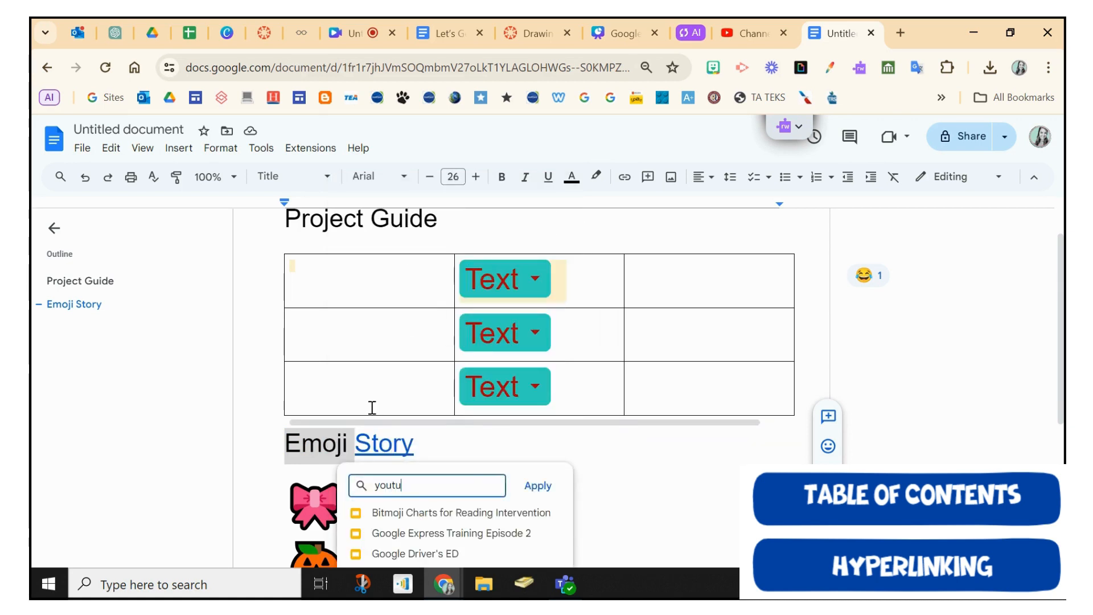
text(be)
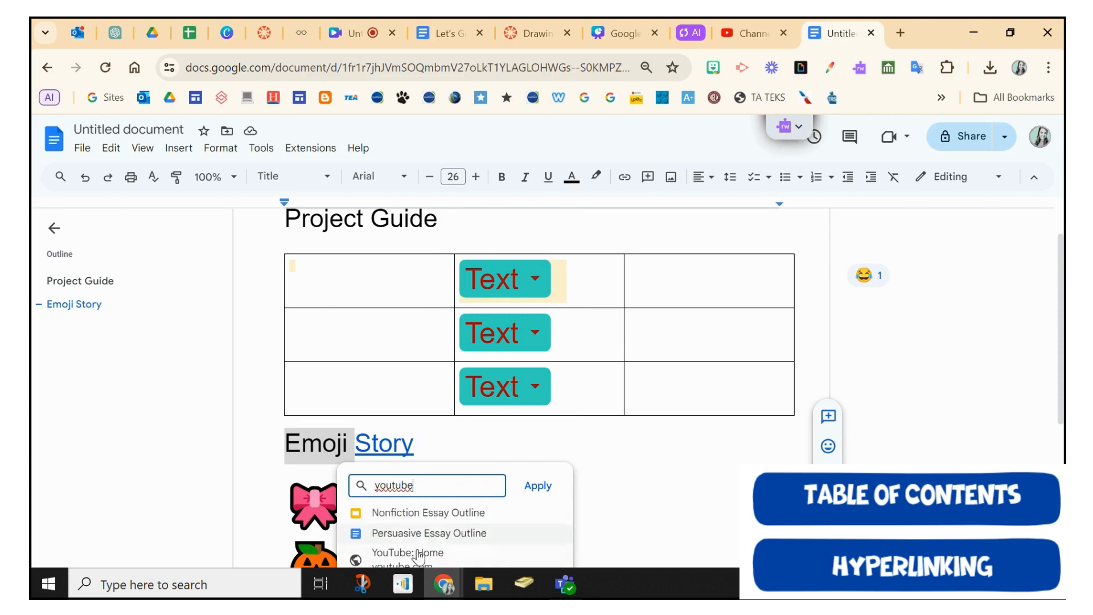
right_click(419, 555)
click(419, 555)
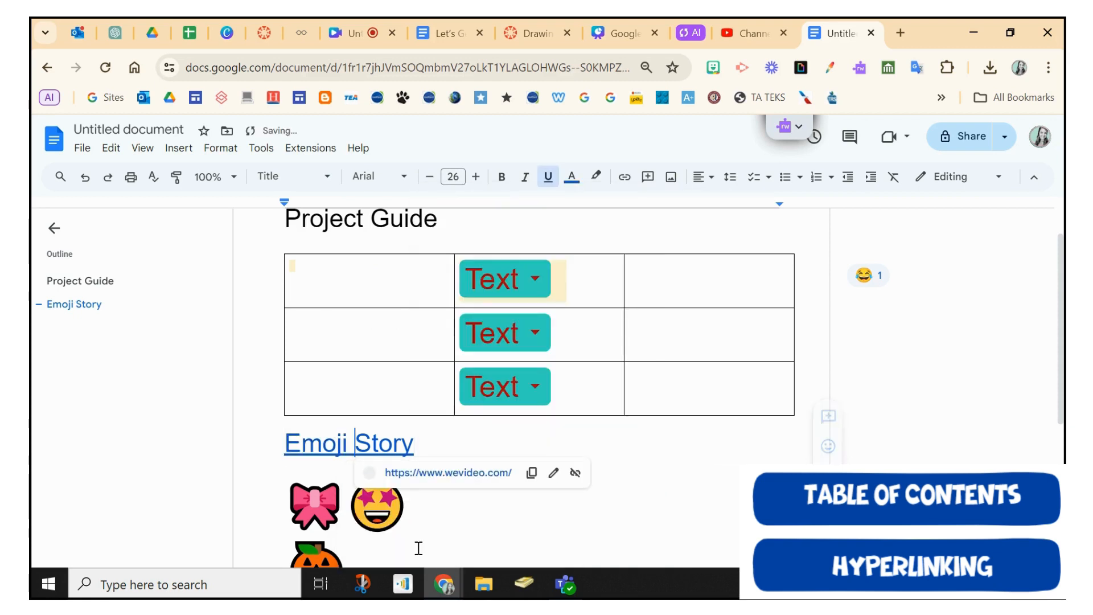
click(330, 441)
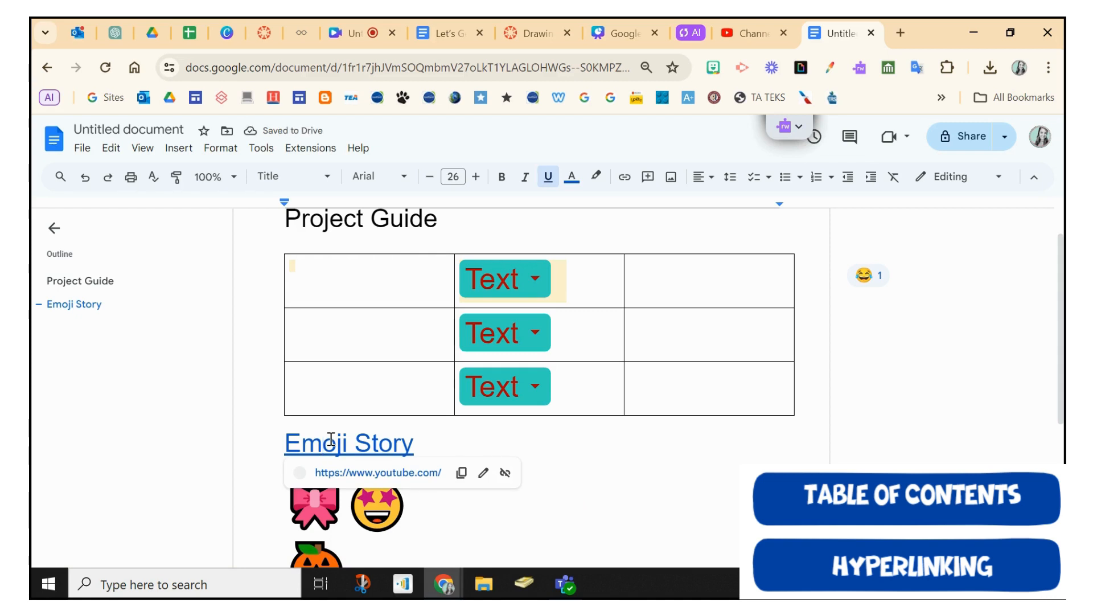
click(656, 474)
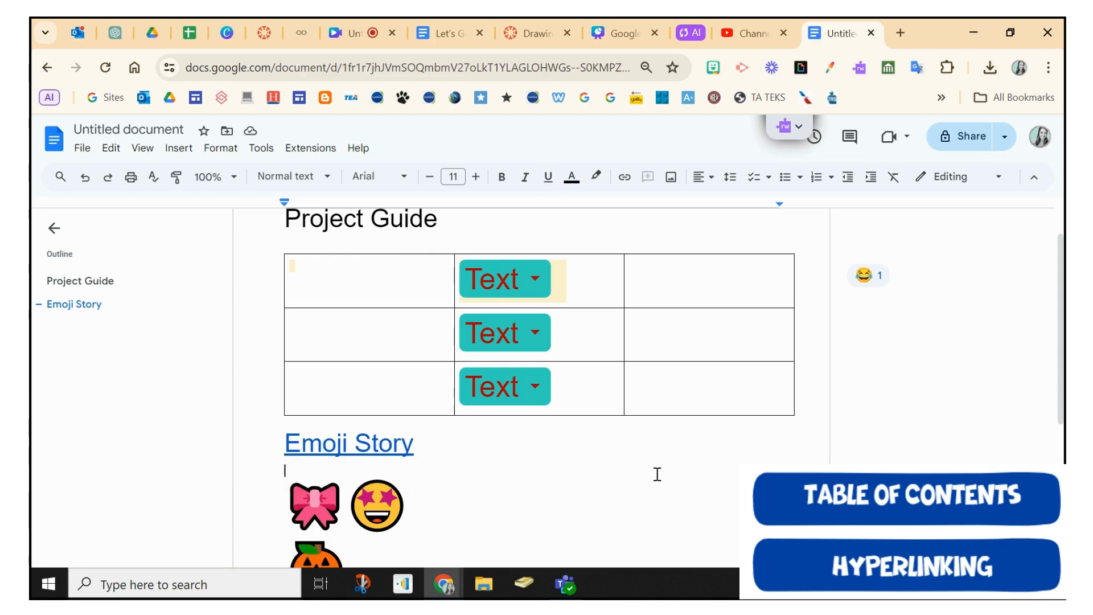
Step: Add two blank lines below the jack-o'-lantern emoji and place the cursor on the last one
scroll(656, 473, down, 3)
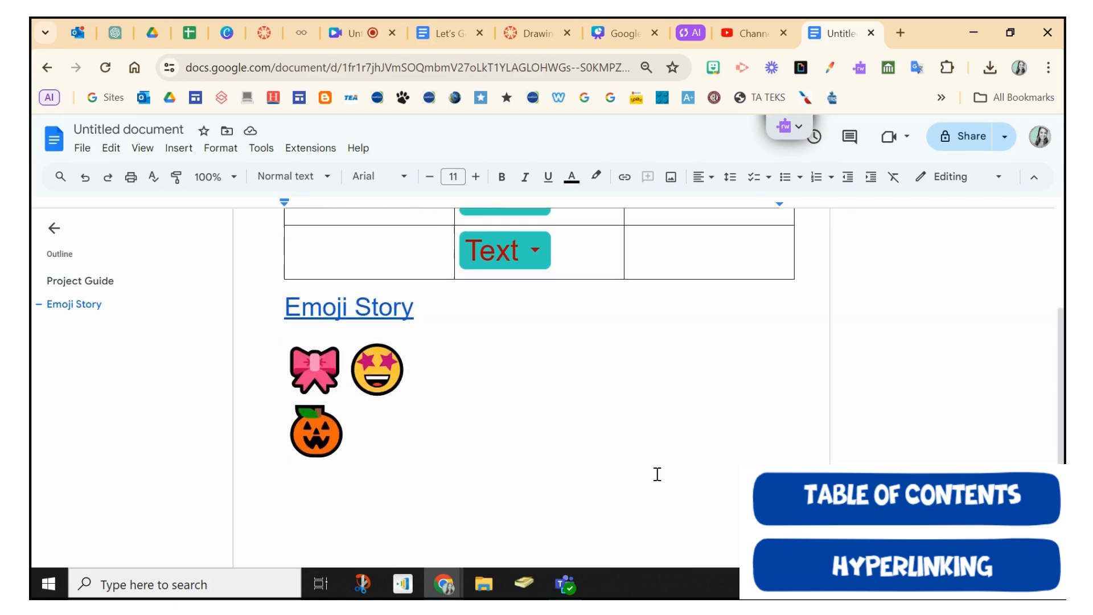
click(379, 477)
key(Return)
key(Return)
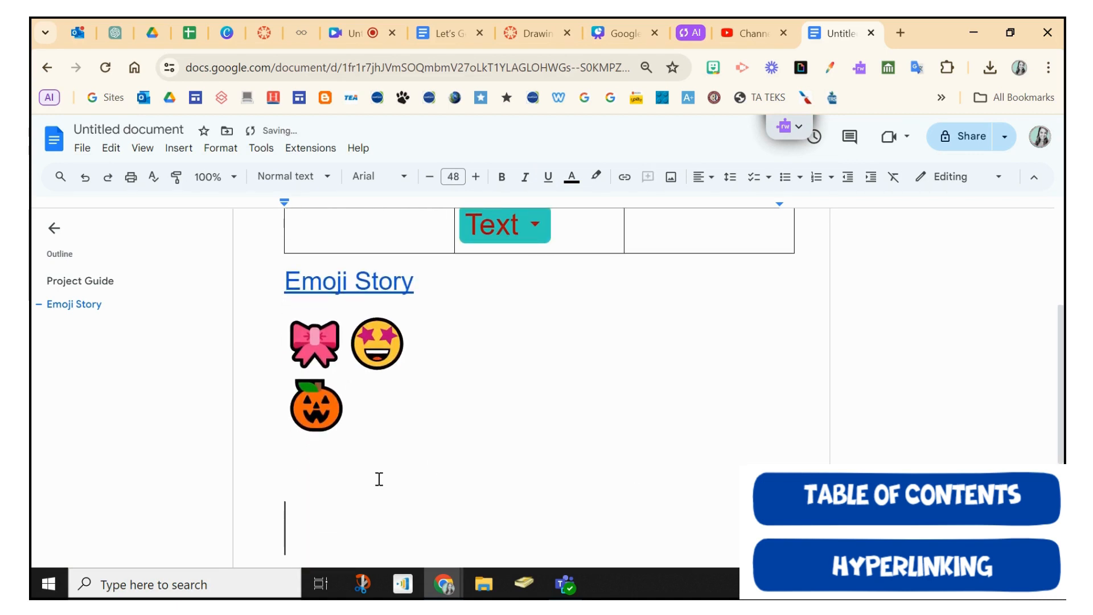
right_click(379, 479)
click(303, 520)
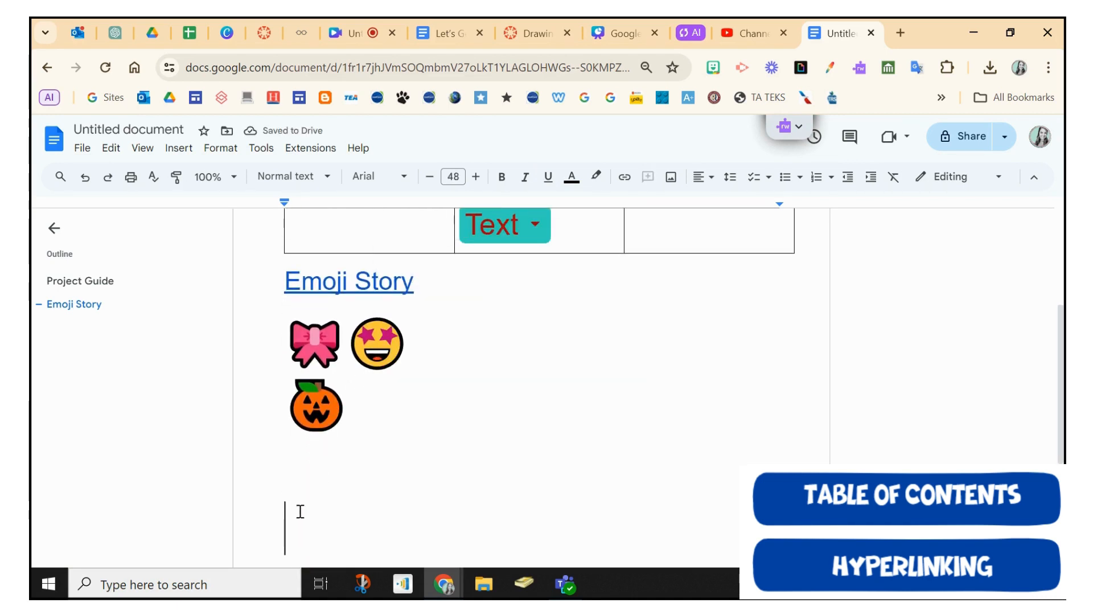
Step: Open the voice typing tool for the blank line at the end of the document
scroll(298, 510, down, 2)
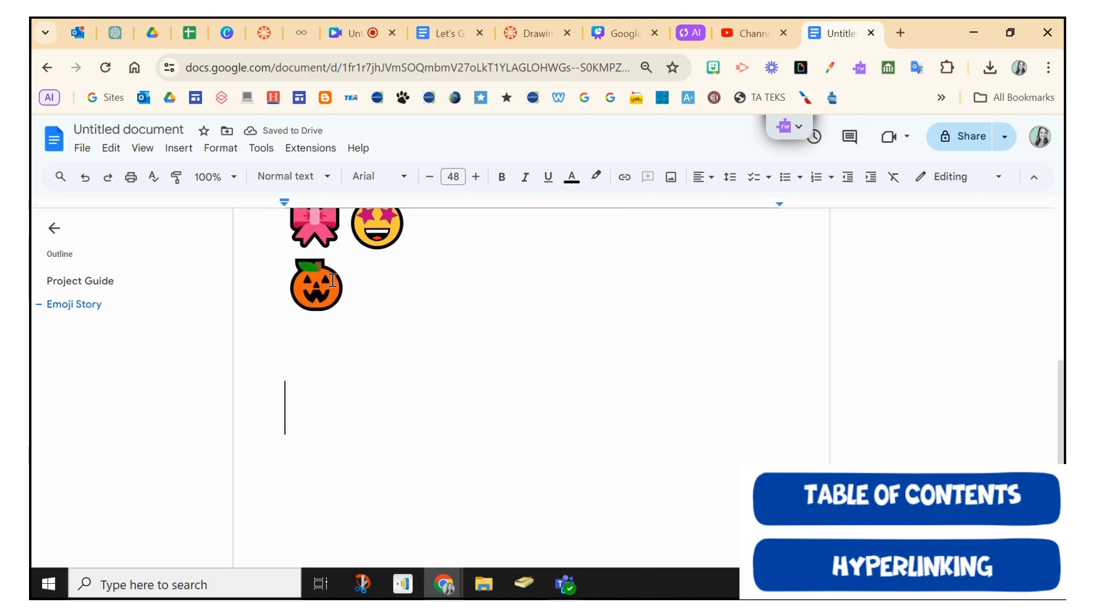
click(262, 149)
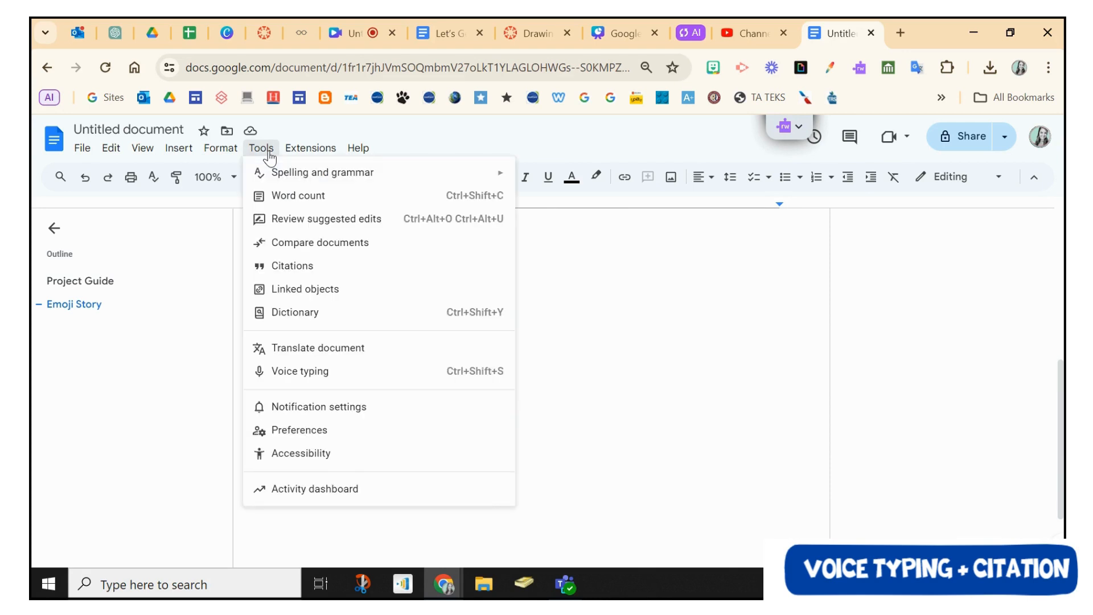
click(370, 380)
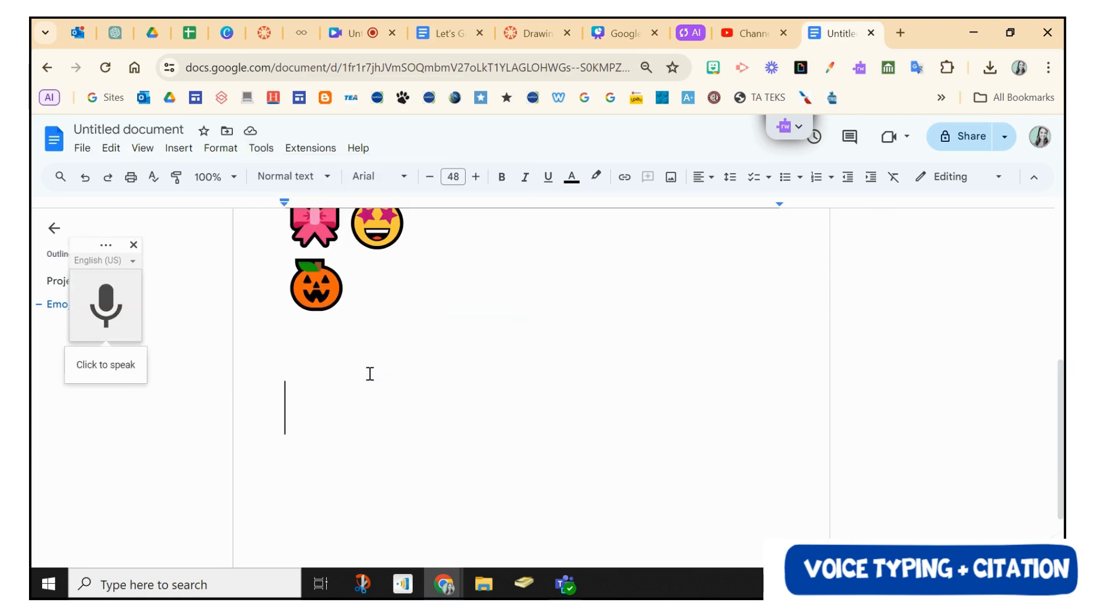
Step: Dictate a paragraph on using the microphone and speaking punctuation aloud, ending with "say the punctuation like! check it out", and stop the voice recording
click(108, 310)
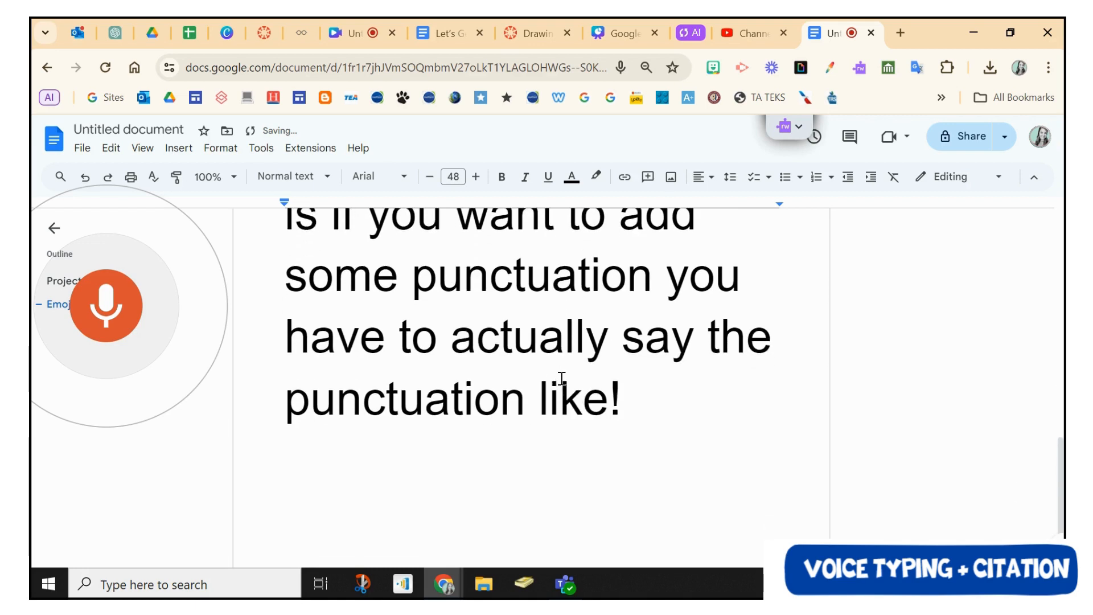
click(117, 322)
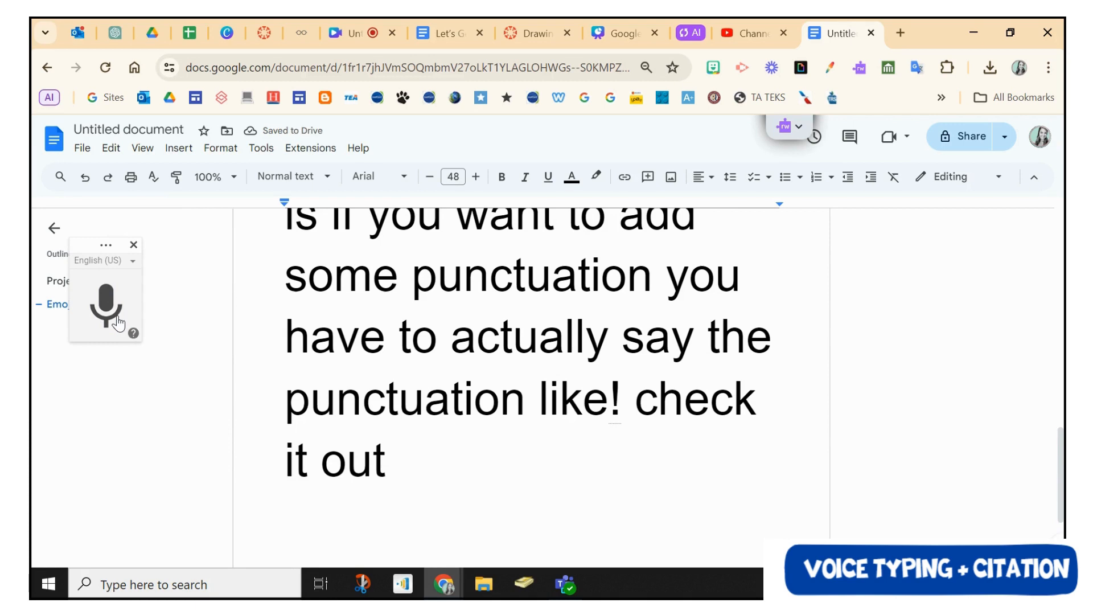
scroll(347, 287, up, 1)
scroll(348, 287, up, 4)
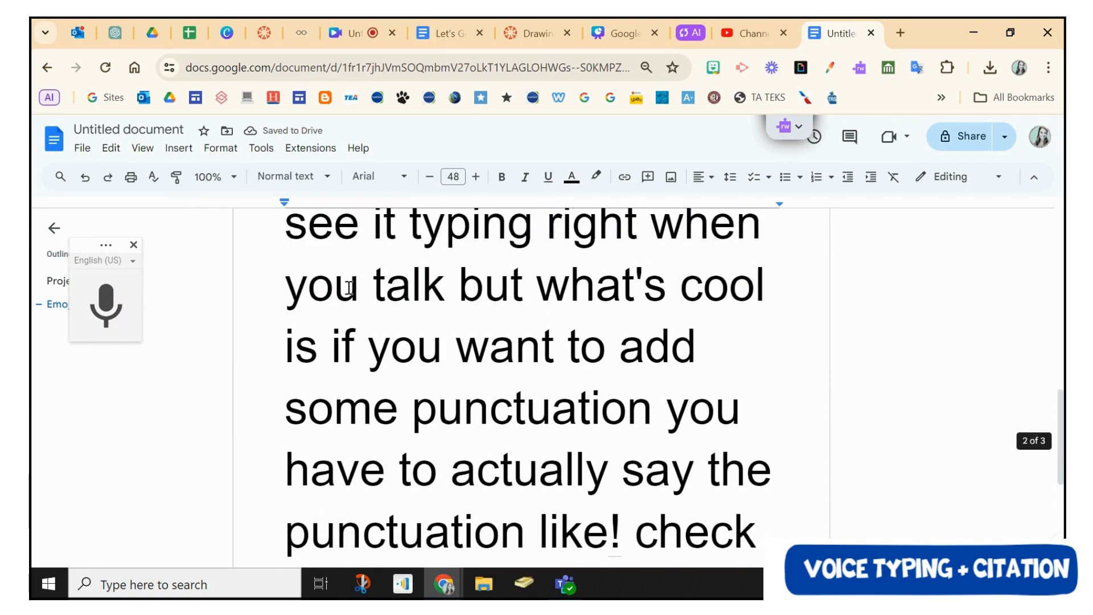
scroll(348, 287, down, 1)
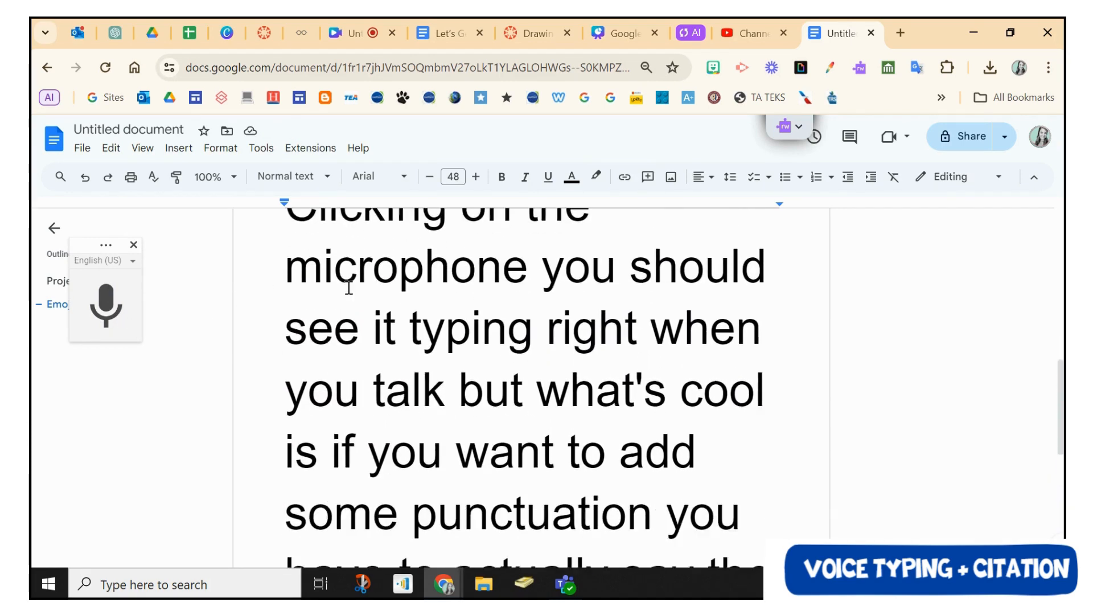
scroll(348, 288, up, 1)
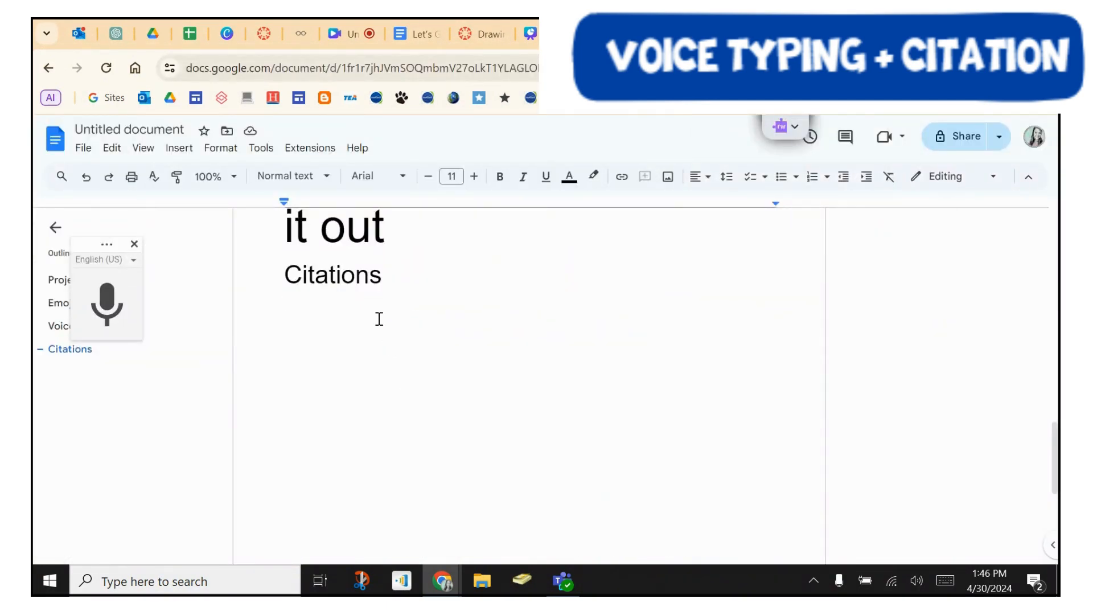
Step: Open the citations tool for the line below the Citations heading and choose the APA (7th ed.) style
click(262, 151)
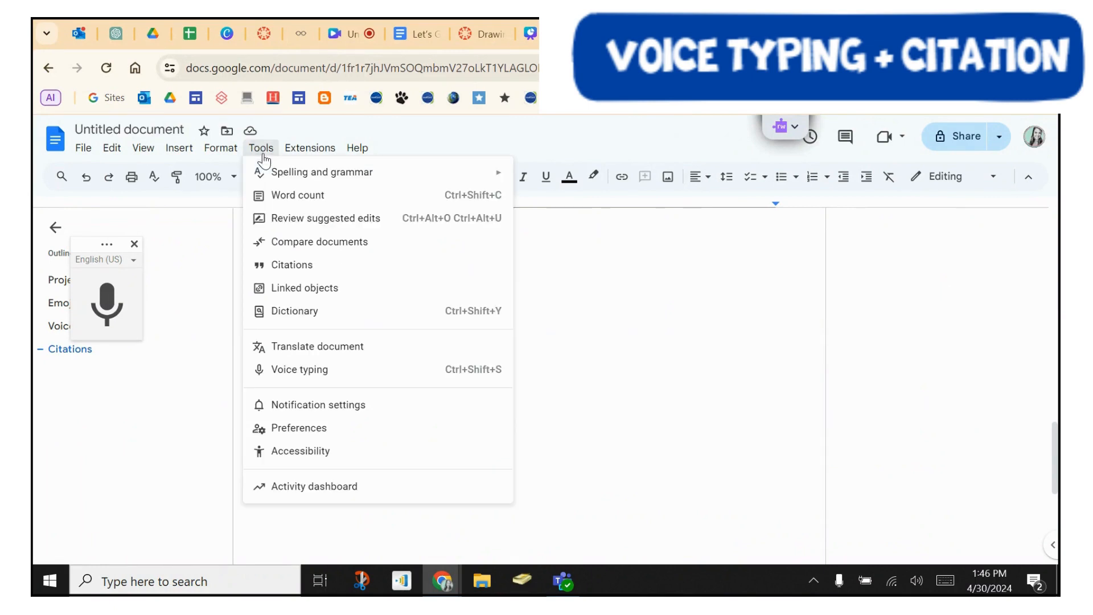
click(304, 267)
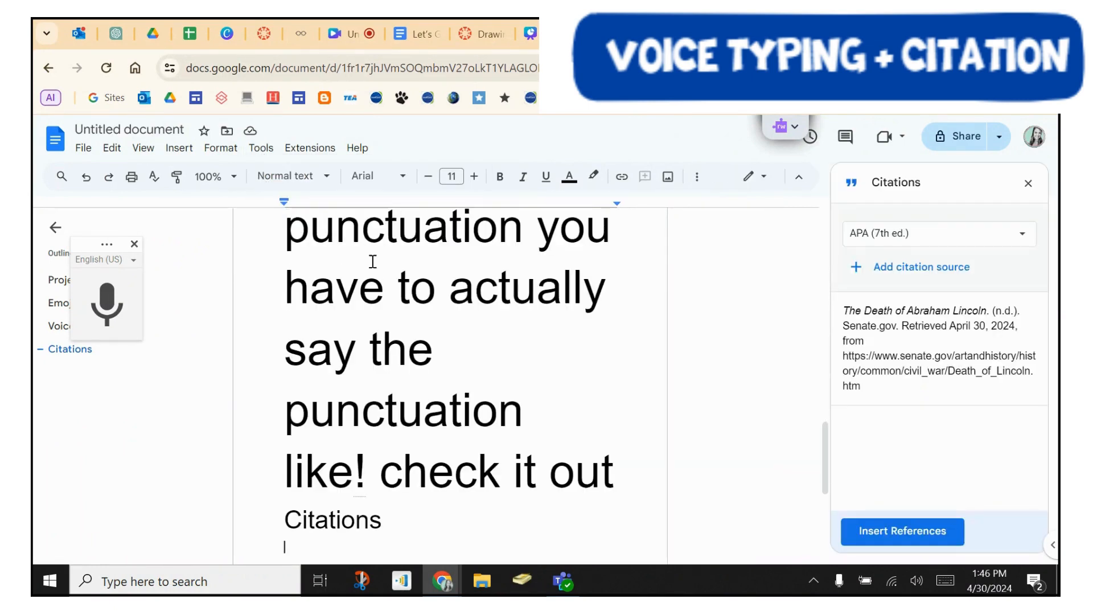
mouse_move(967, 348)
click(945, 244)
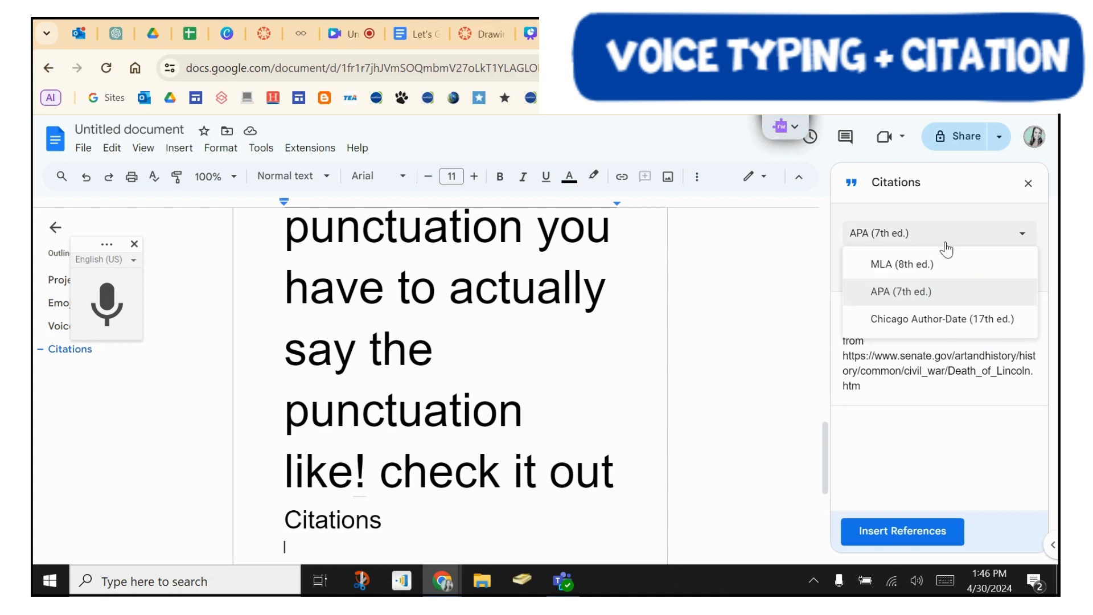
click(923, 291)
Step: Start a new citation source of type Website, accessed by Website, and search with the copied URL of the Senate.gov article on Lincoln's death
click(913, 274)
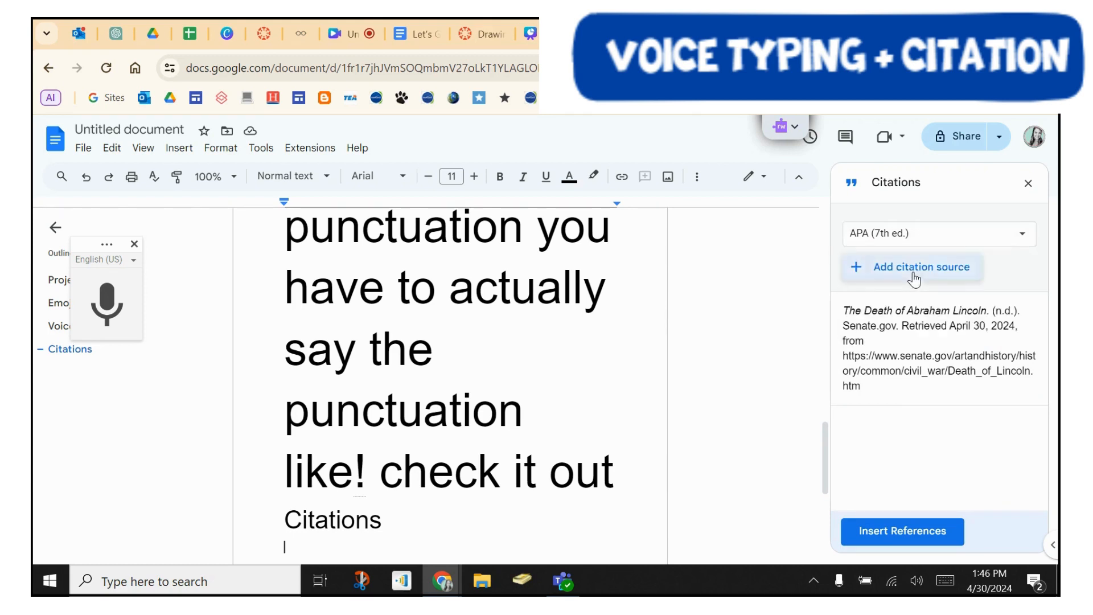
click(878, 250)
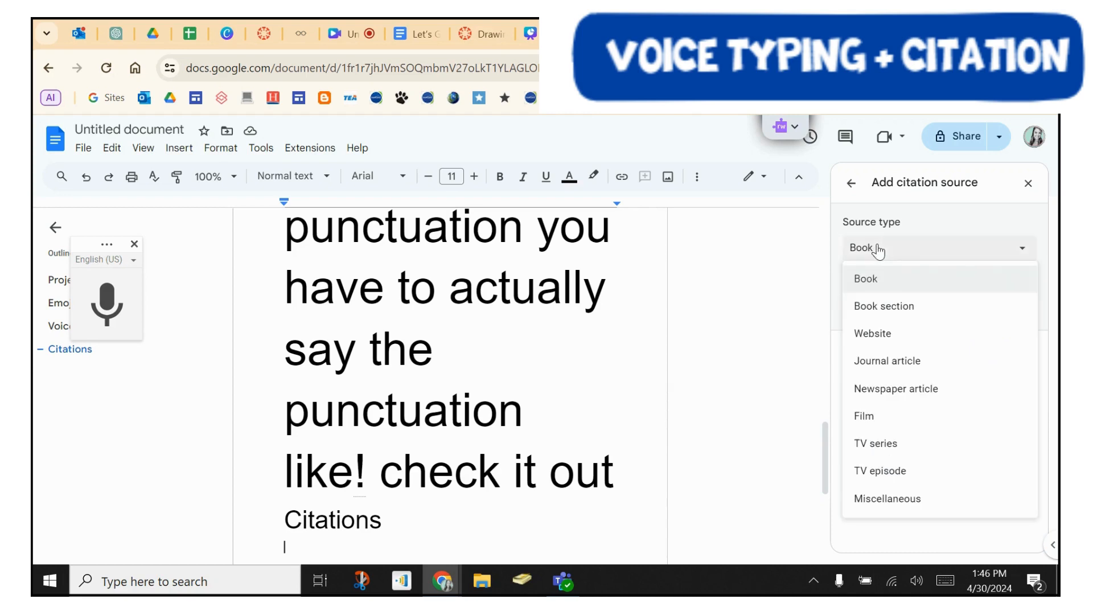
click(891, 333)
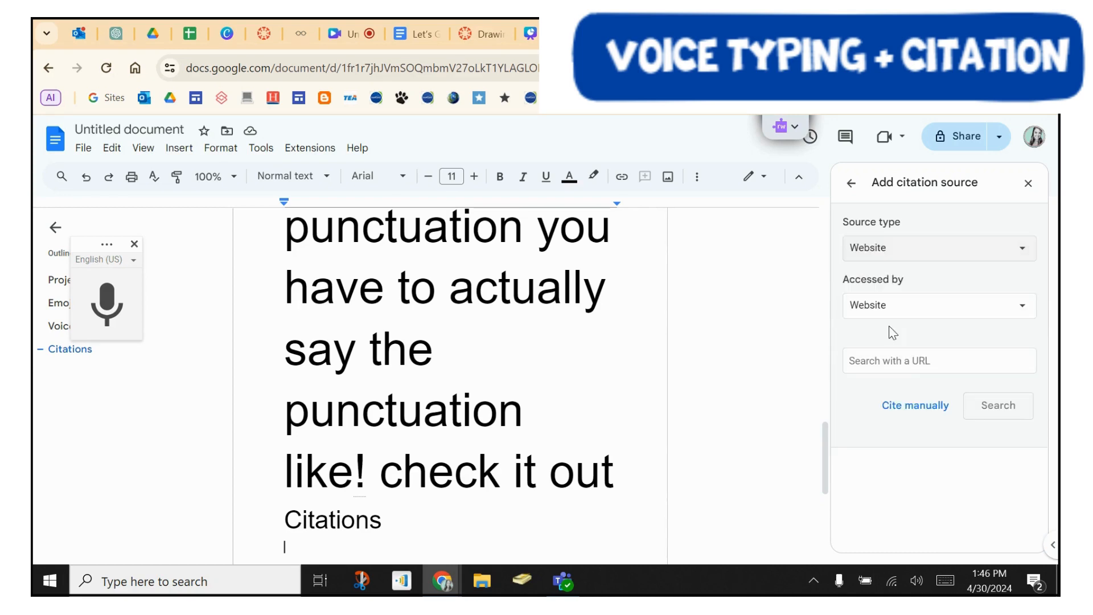
click(902, 361)
key(ctrl+v)
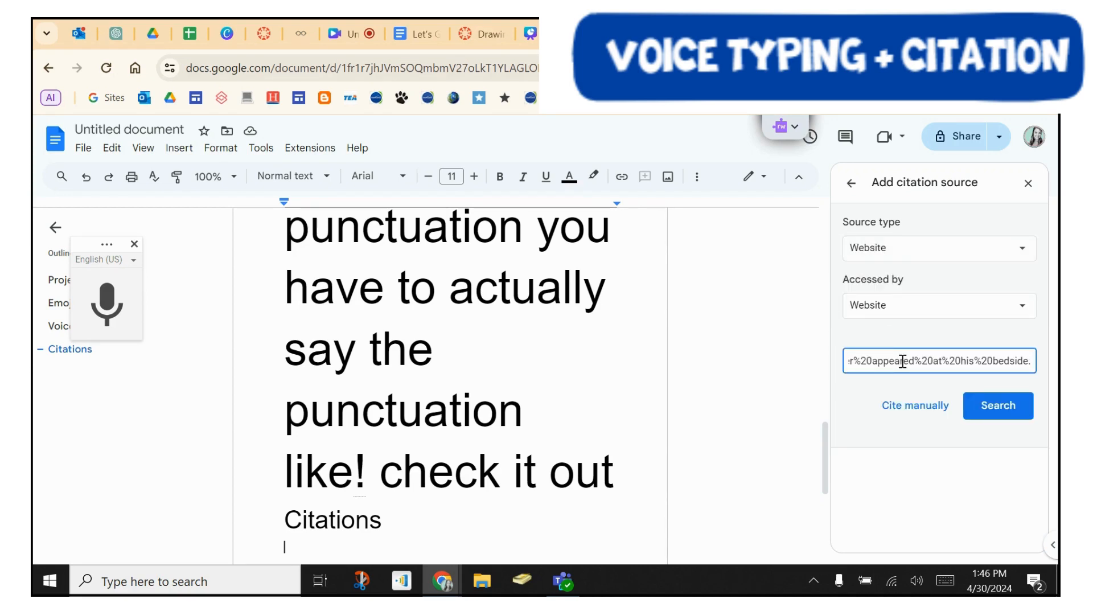
click(1000, 413)
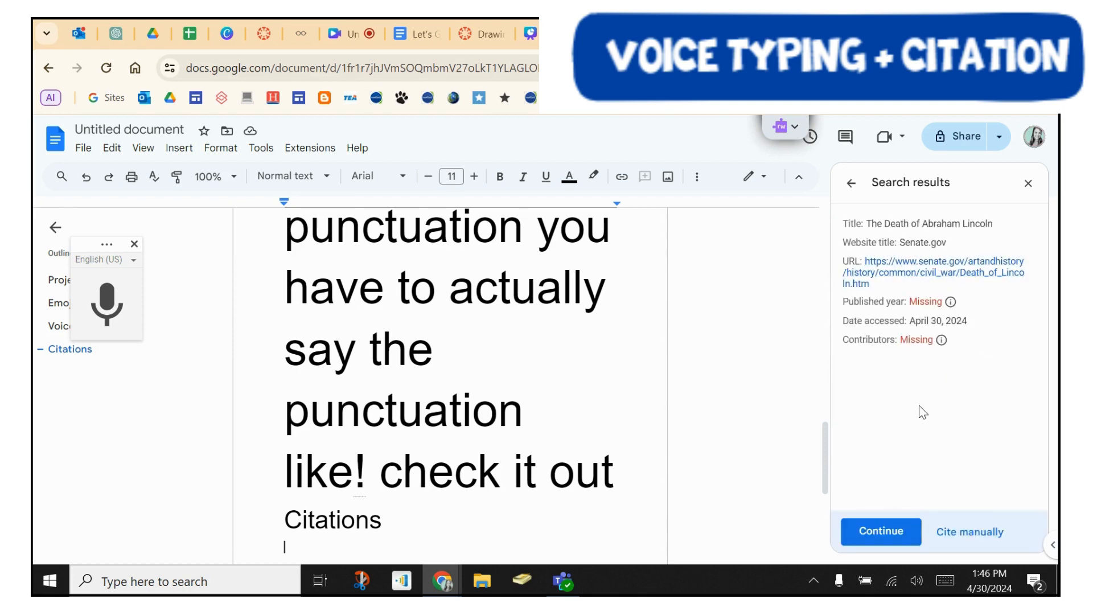
Step: Add the found page "The Death of Abraham Lincoln" as a citation source and insert its in-text citation below the Citations heading
click(890, 547)
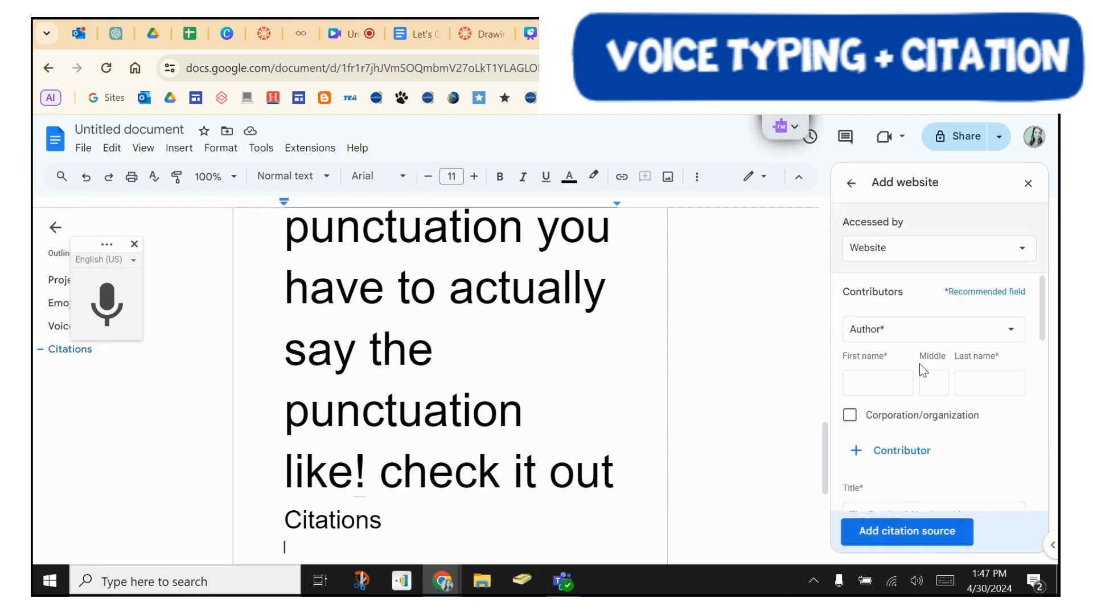
scroll(966, 297, down, 1)
scroll(960, 373, down, 2)
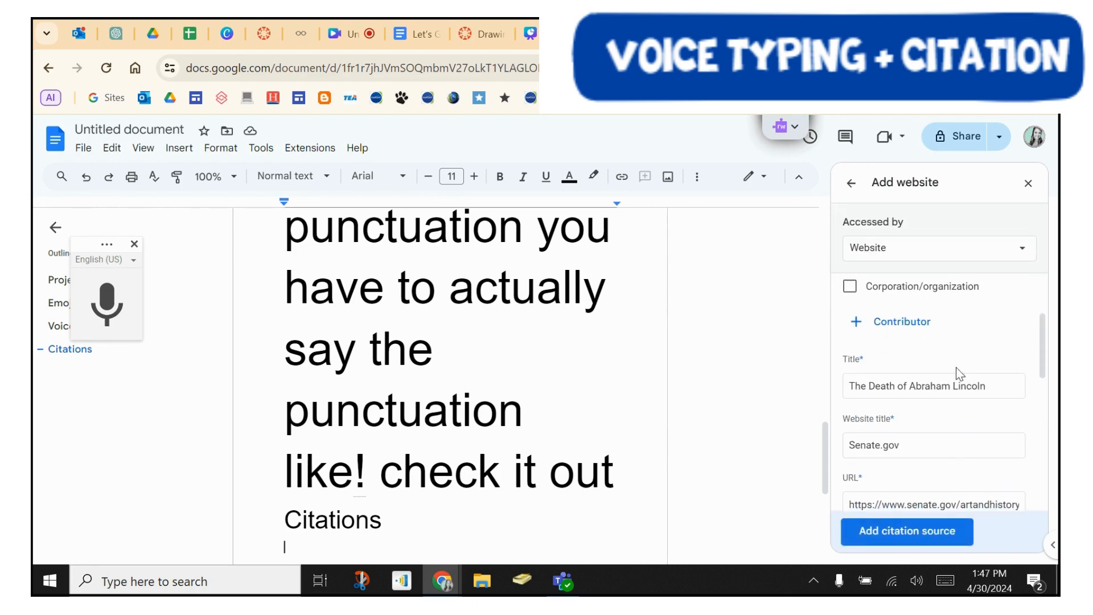
click(931, 543)
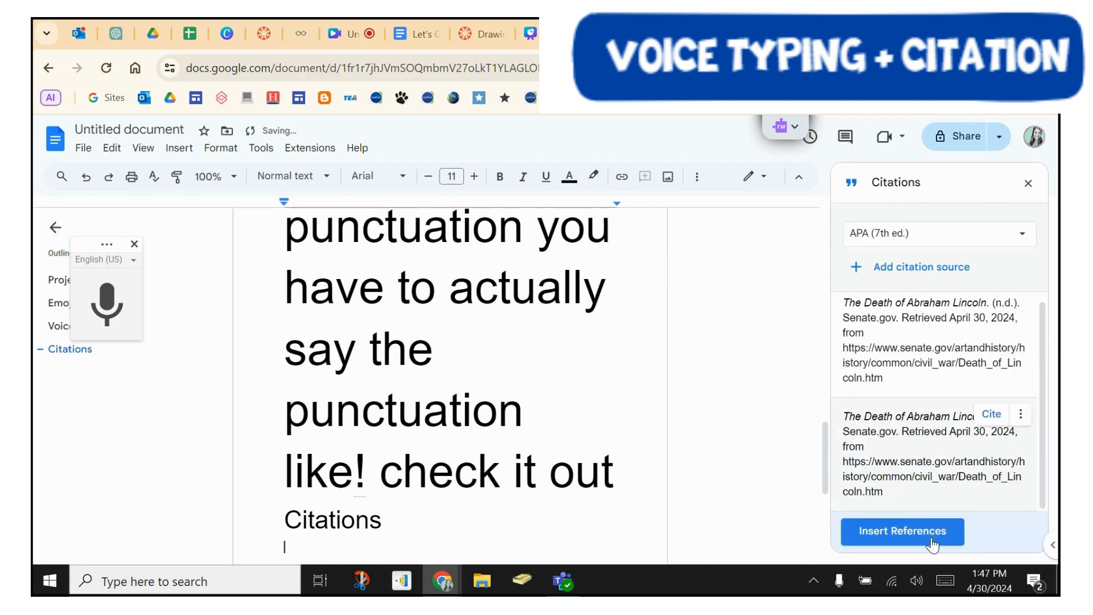
click(988, 415)
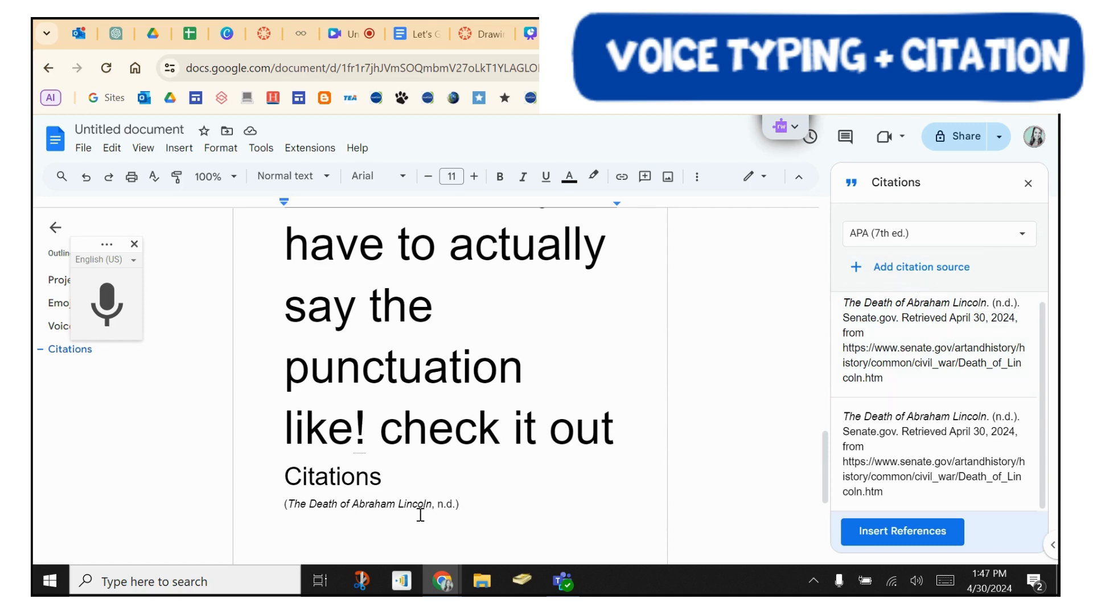
scroll(420, 514, down, 2)
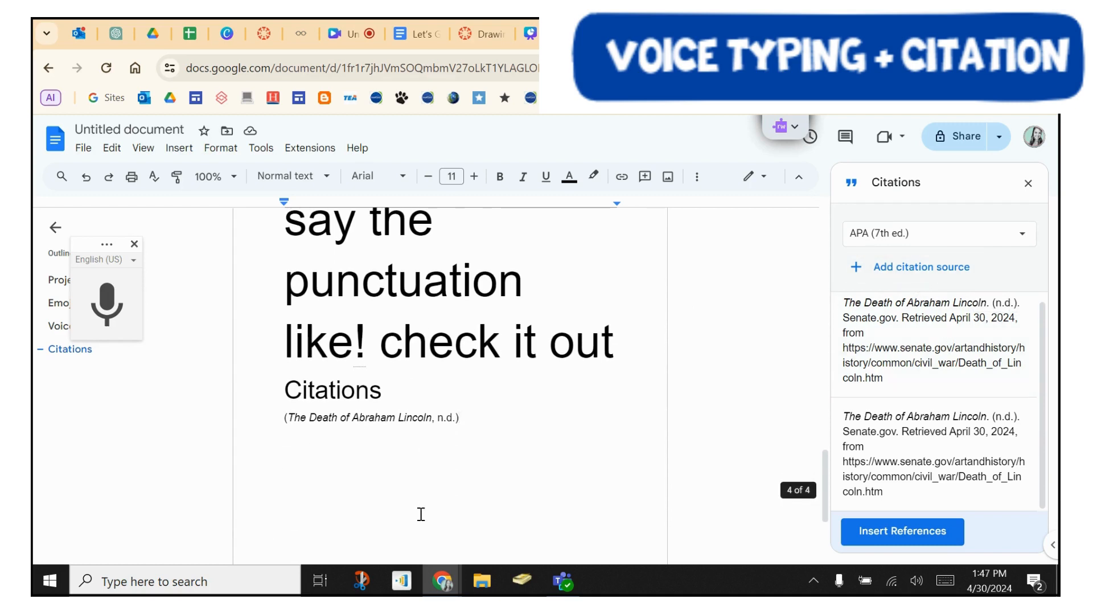